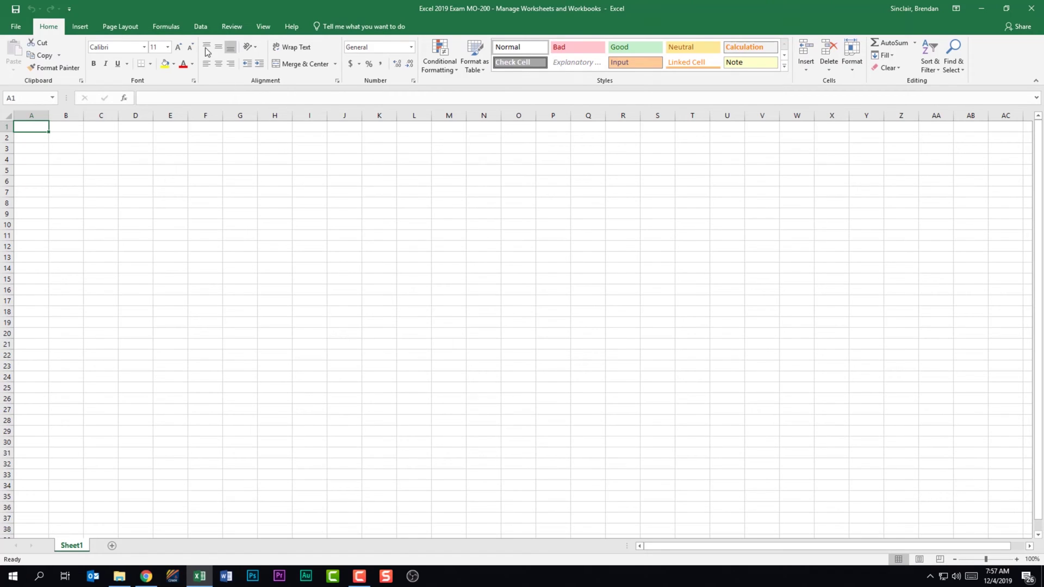
Start a text/CSV data import using the Planets text document from the Working Files folder
click(196, 26)
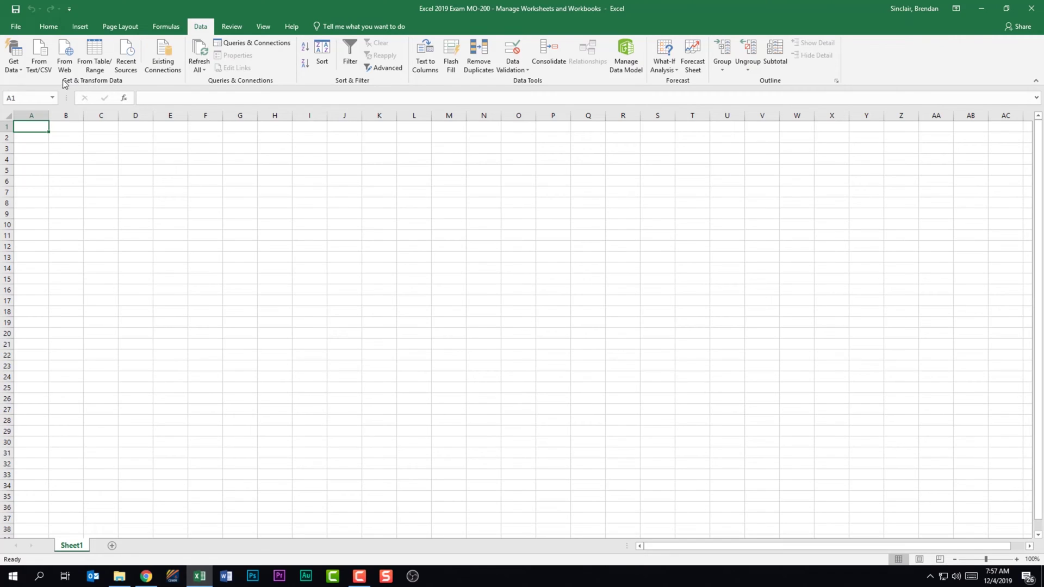
click(46, 52)
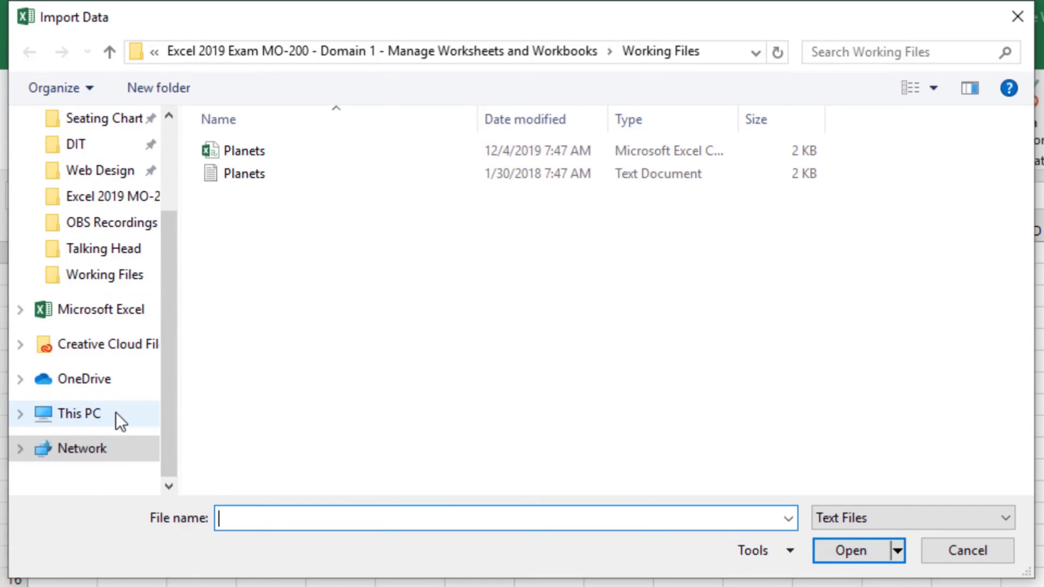
click(20, 414)
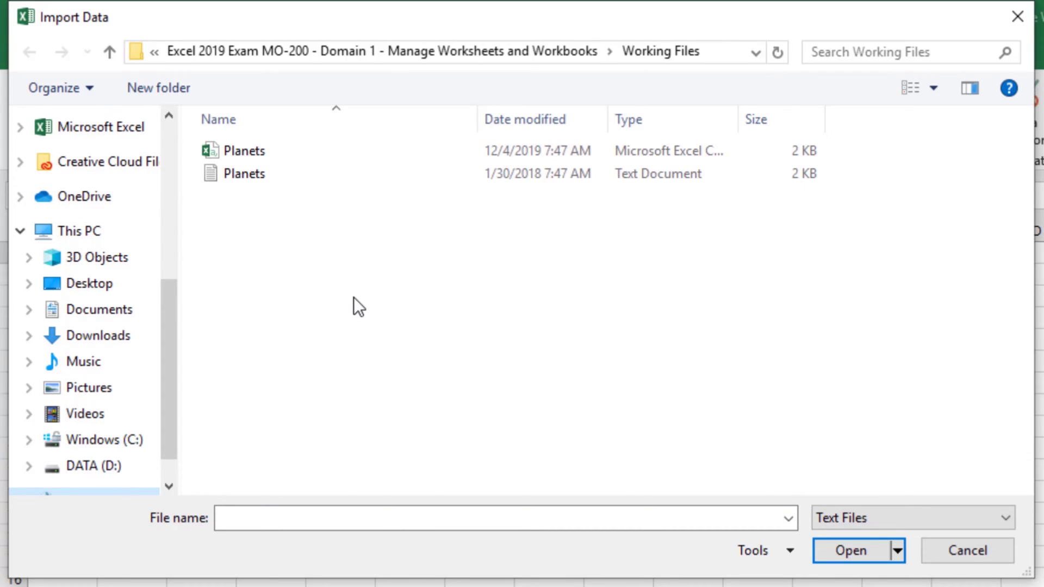
click(256, 181)
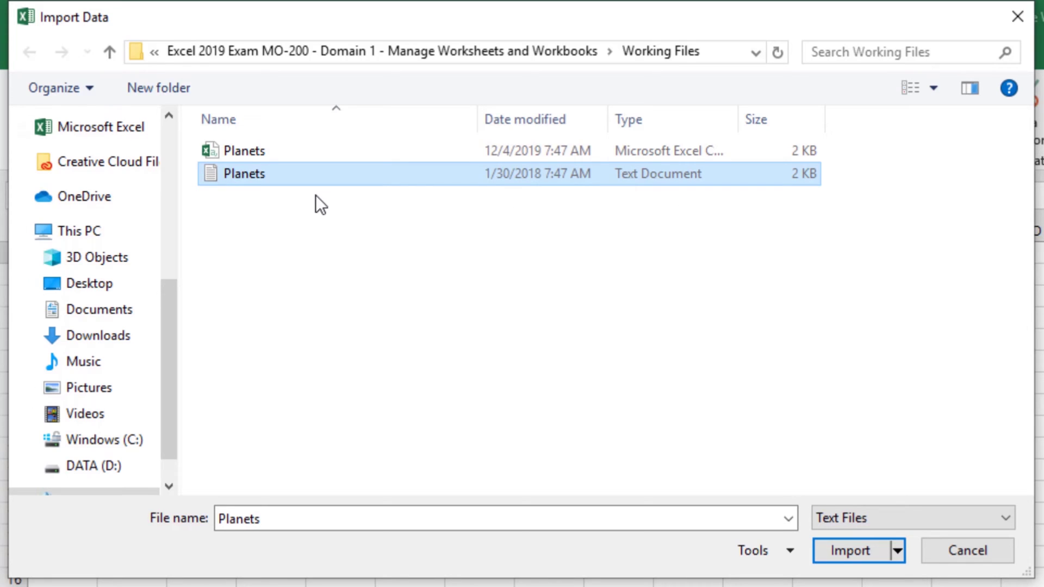
click(870, 552)
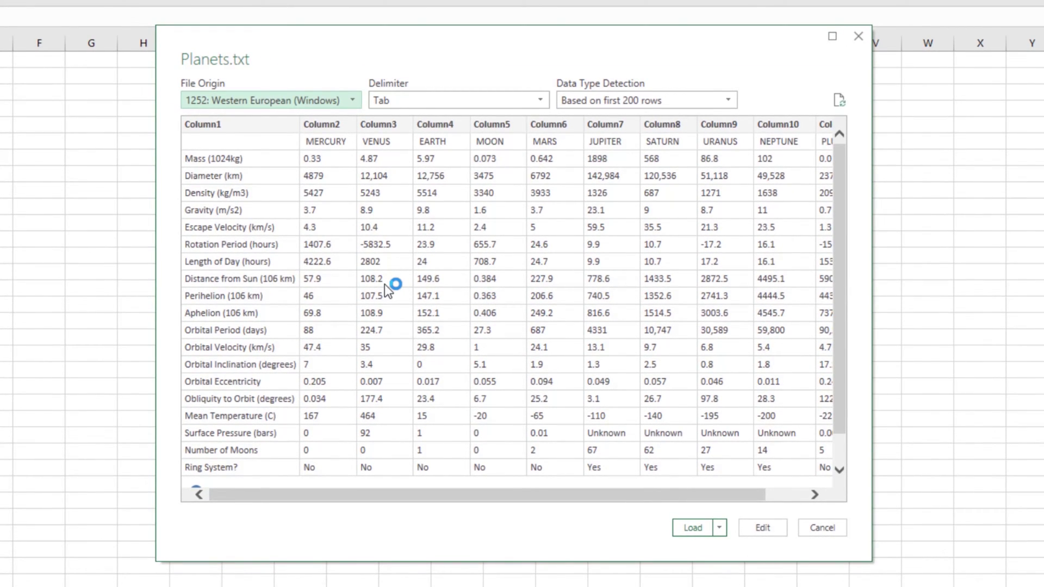
Try the Comma and Colon delimiters on the Planets.txt import preview
click(420, 107)
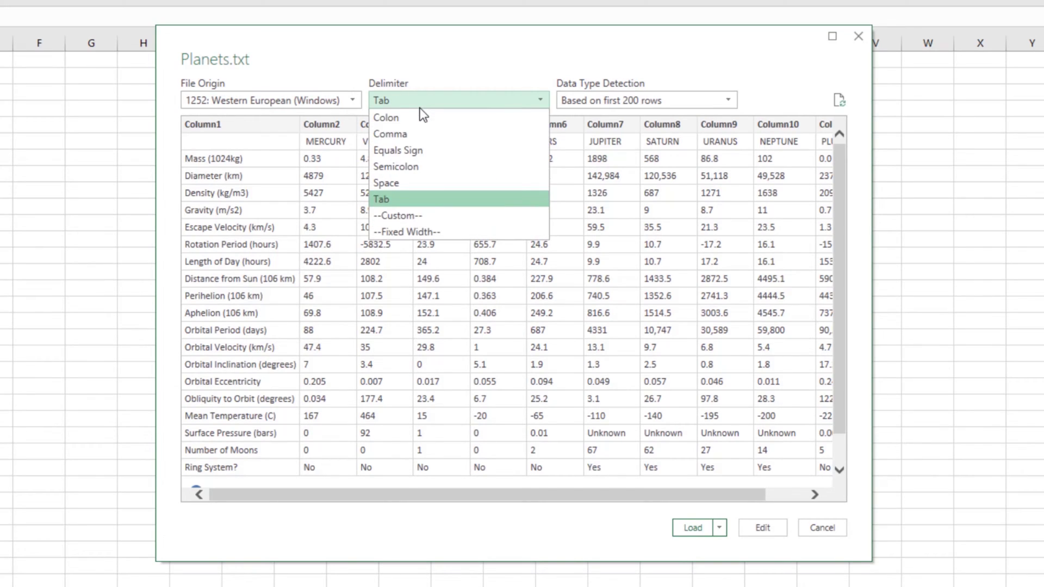
click(435, 134)
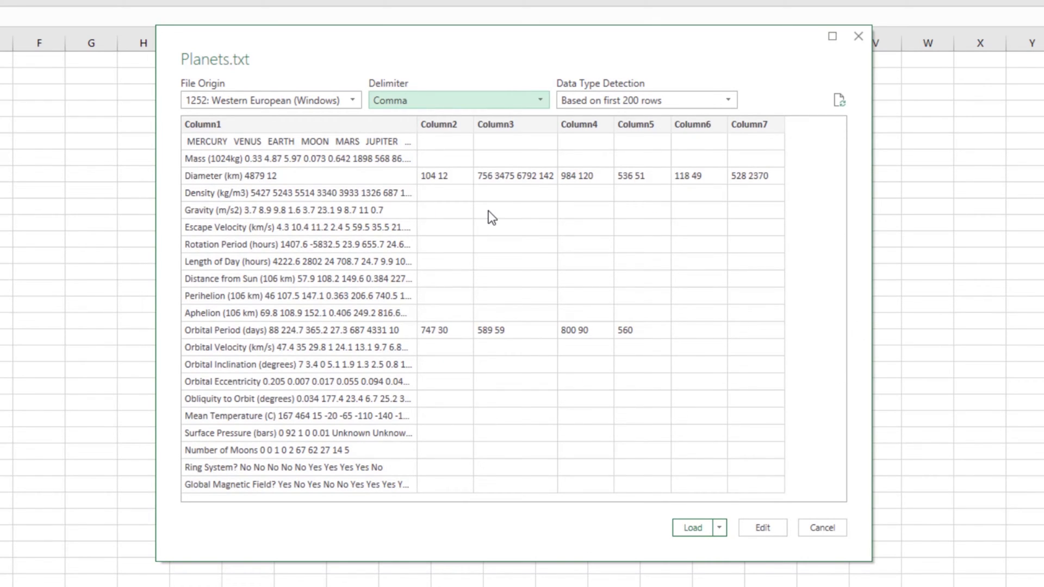
click(497, 96)
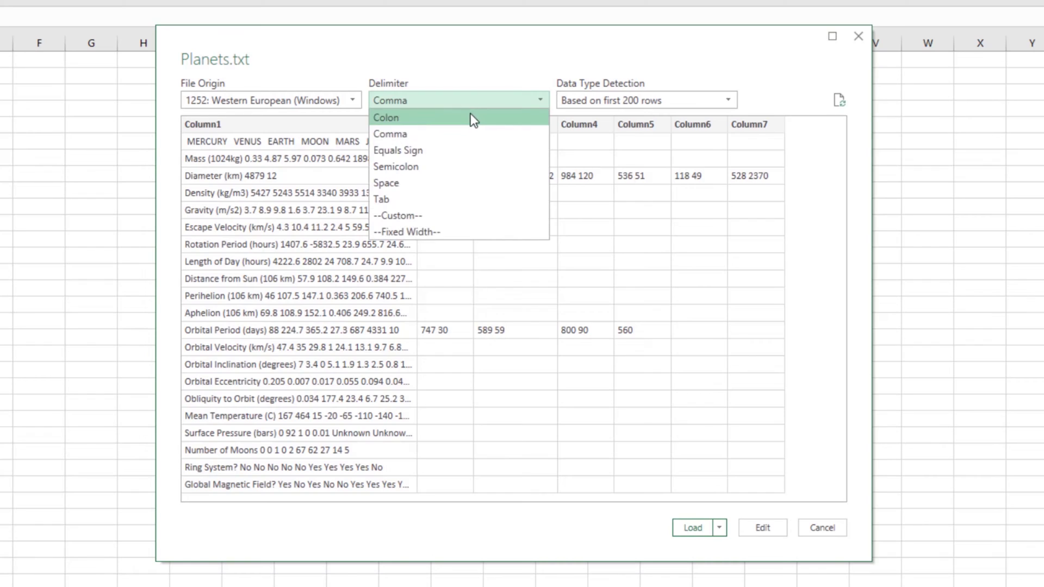
click(471, 114)
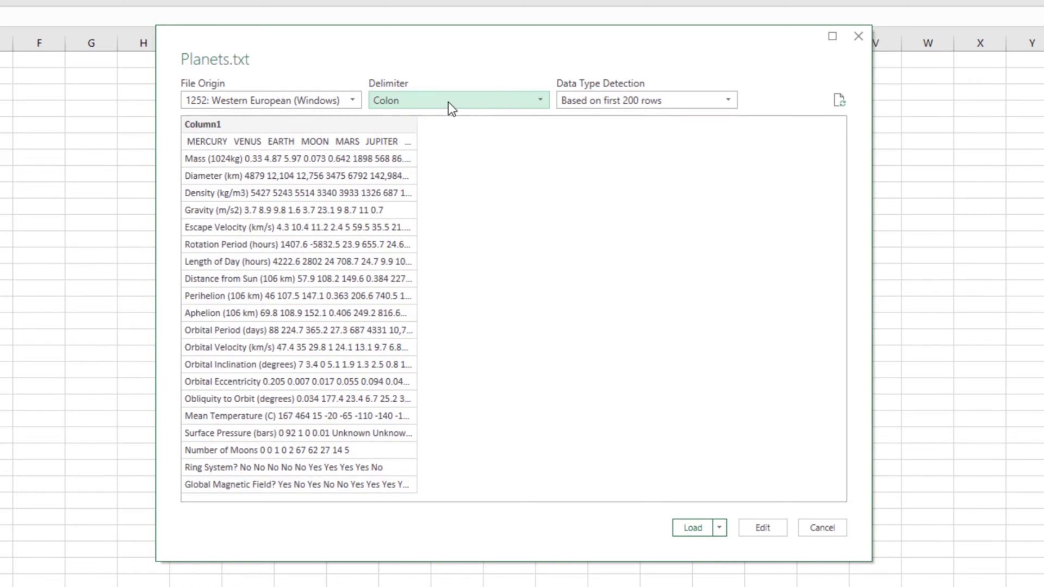
Set the delimiter to Tab and load the Planets.txt data into the workbook
click(448, 103)
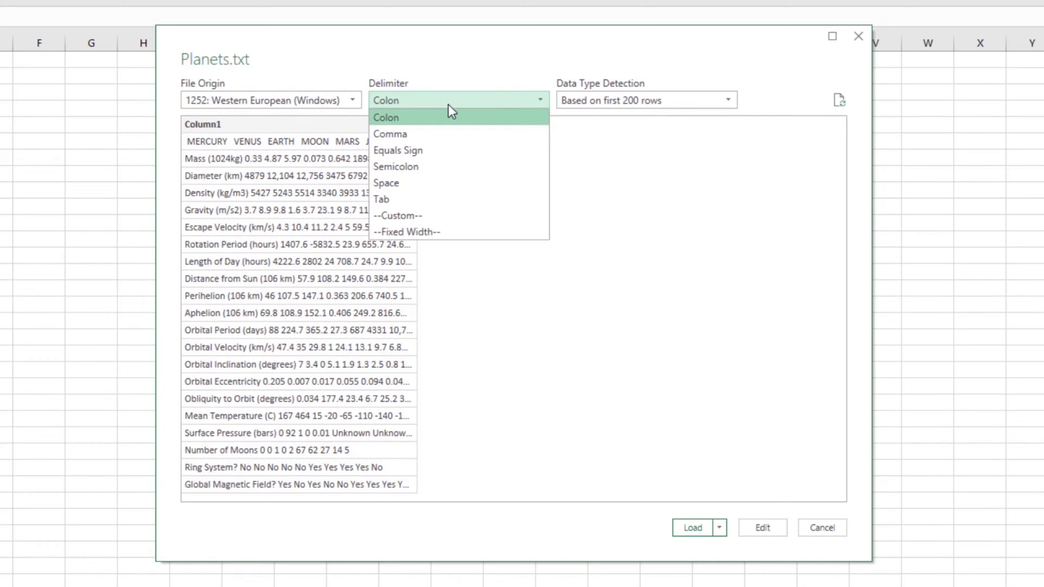
click(456, 199)
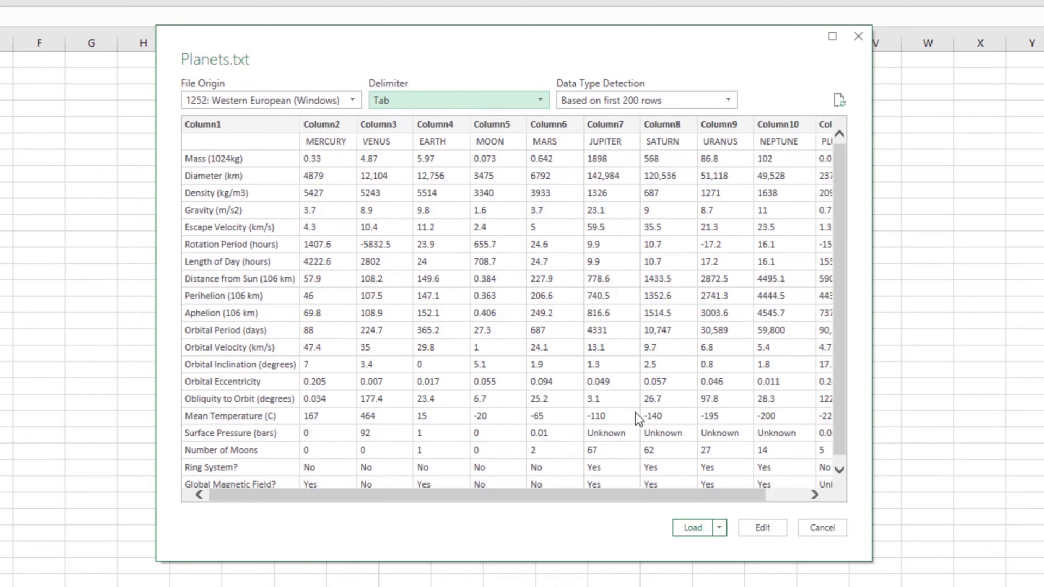
click(692, 527)
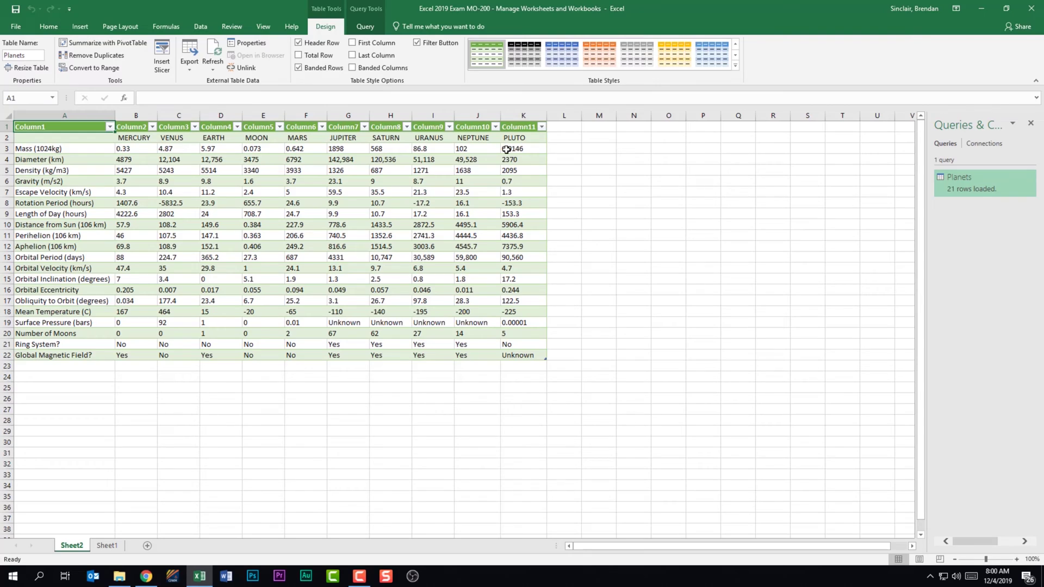
On Sheet1, start a text/CSV data import using the Planets comma-separated values file from the Working Files folder
click(107, 546)
click(201, 28)
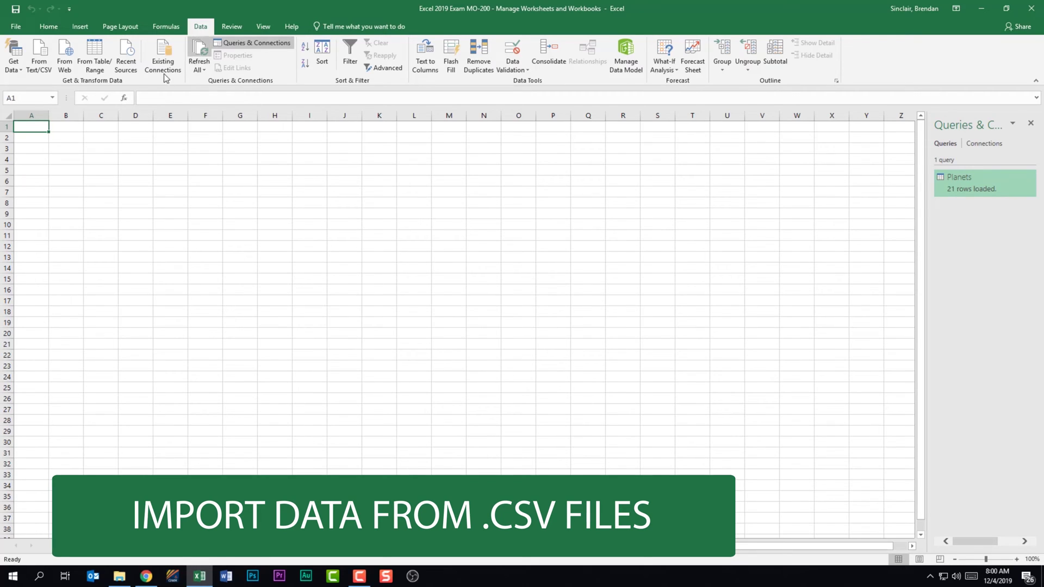
click(50, 71)
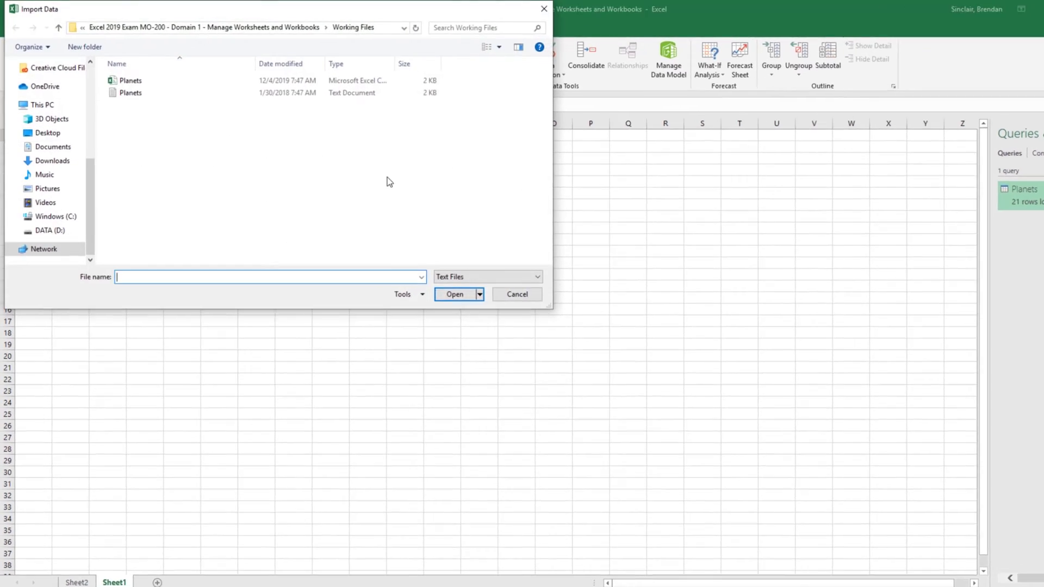
click(158, 81)
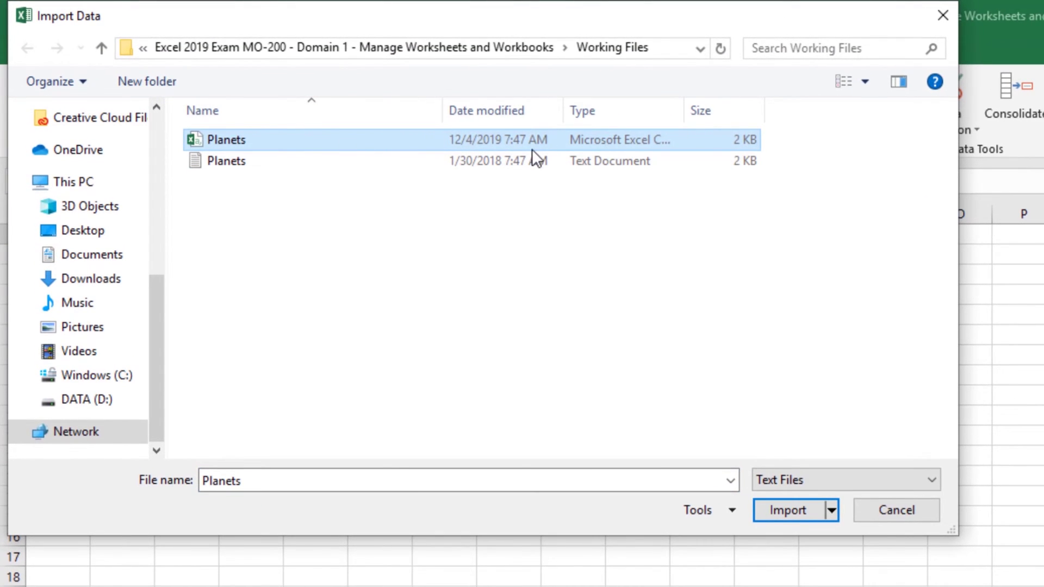
drag(685, 110, 830, 109)
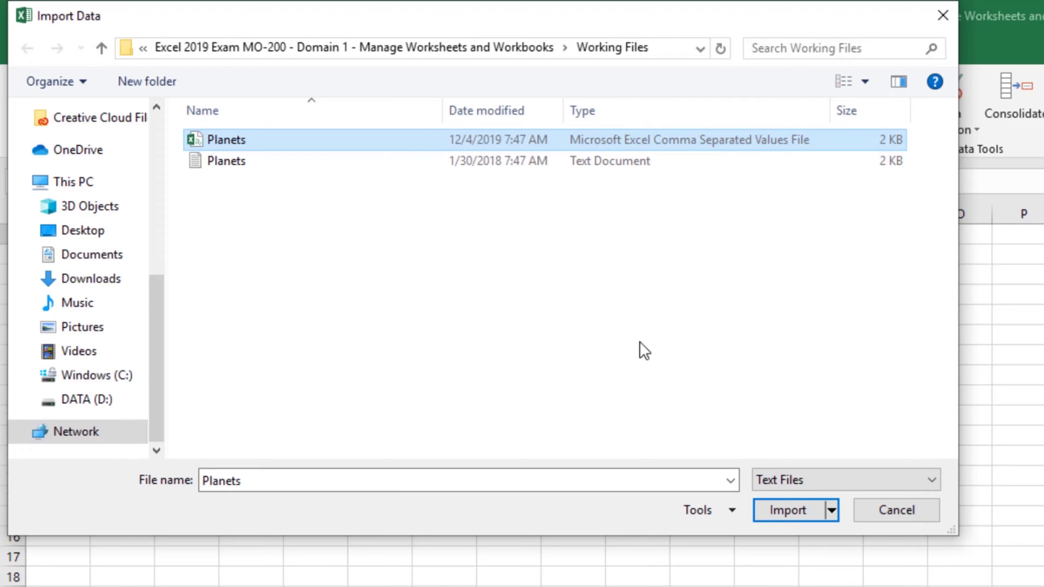
click(790, 513)
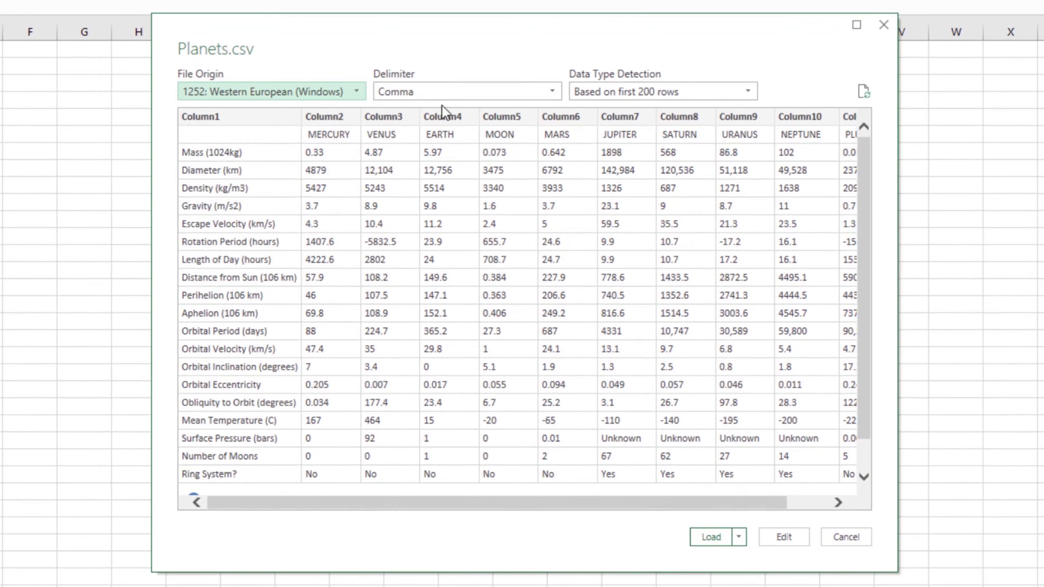
Open the Planets.csv data in the Power Query Editor and use its first row as headers
click(778, 540)
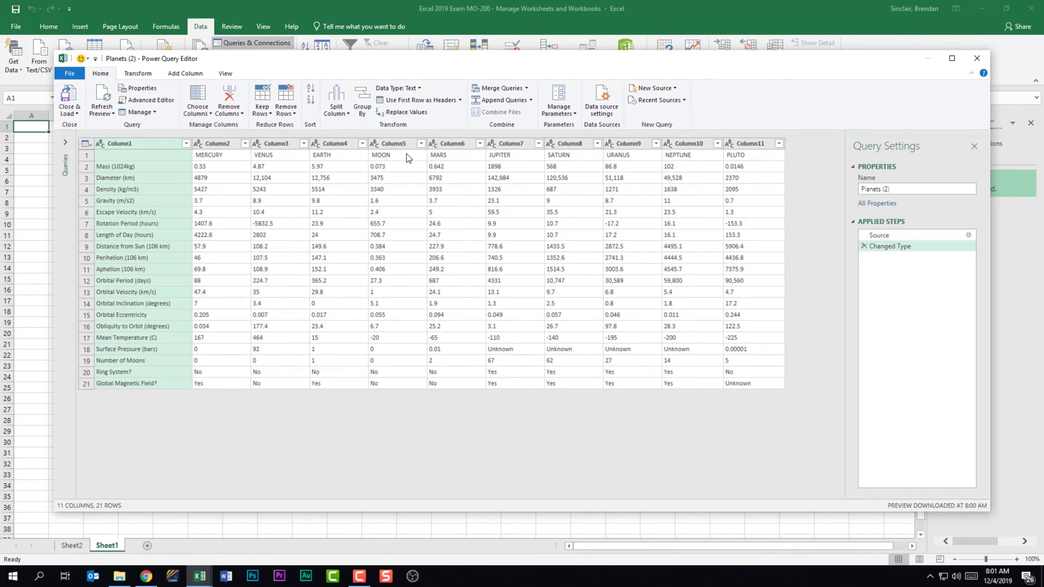
click(435, 100)
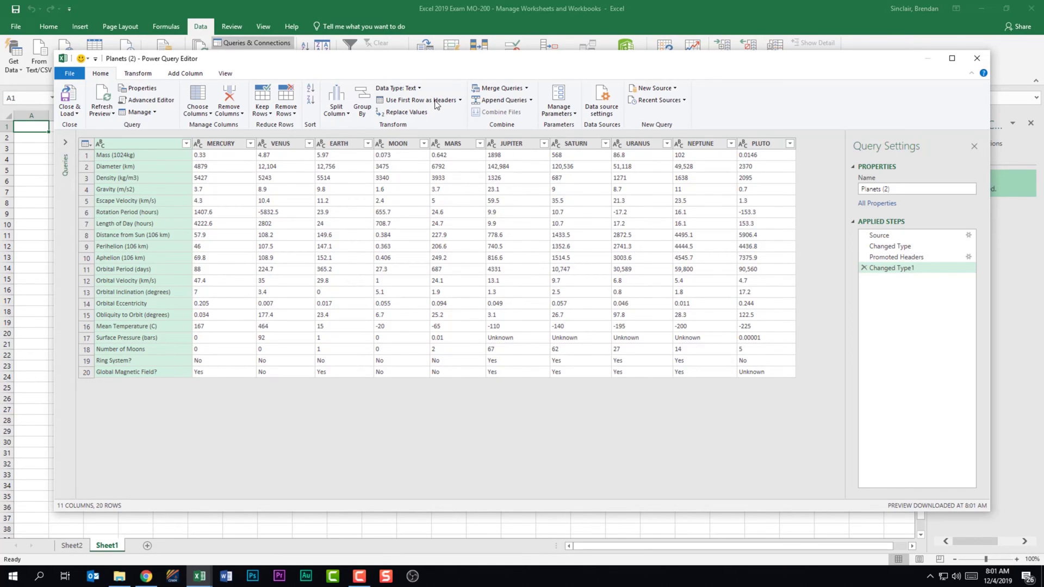
click(145, 77)
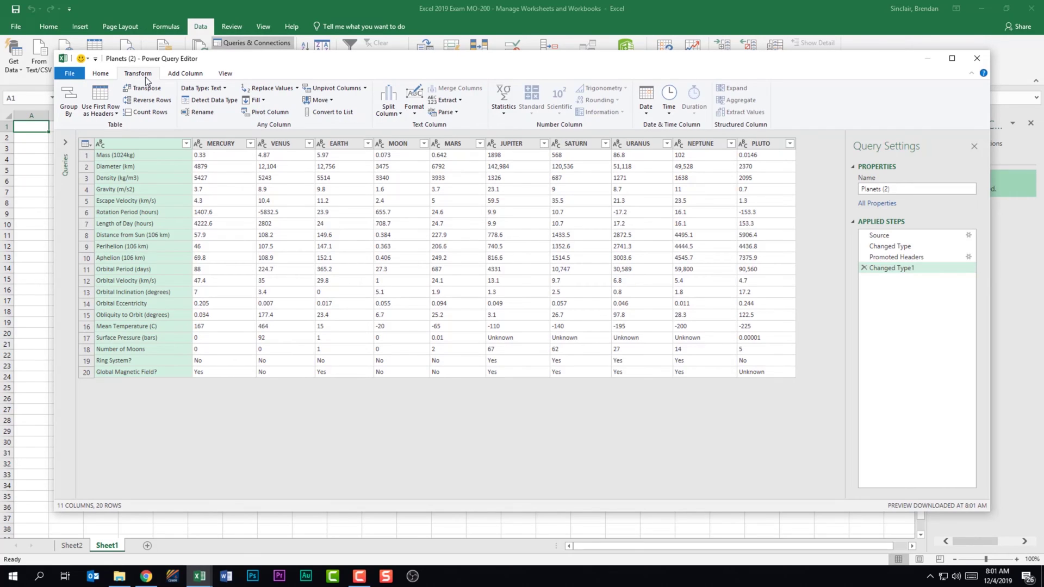
click(193, 77)
click(225, 74)
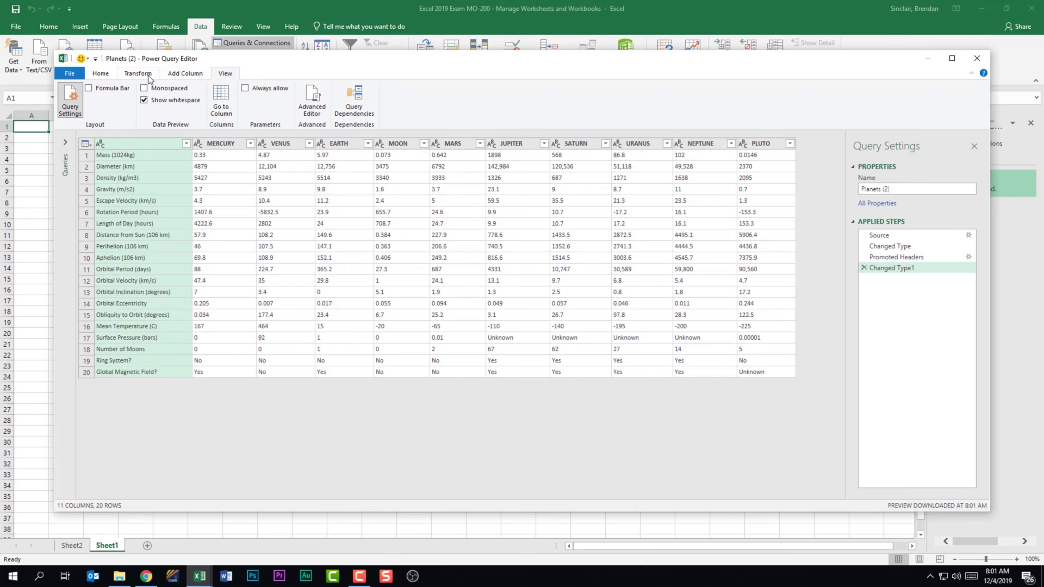
click(103, 75)
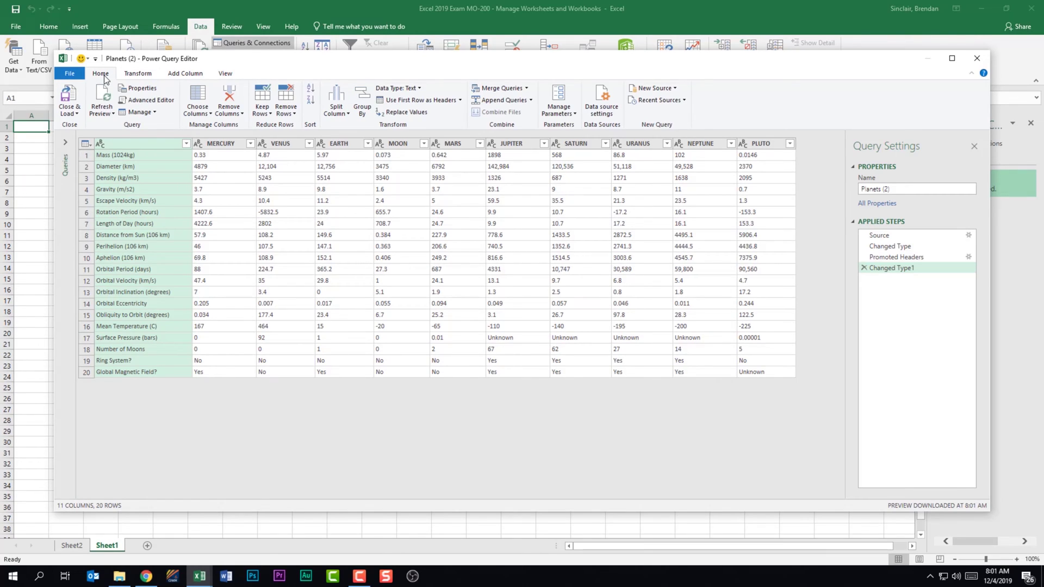
Close the query and load its data as a table into the existing worksheet at cell A5 of Sheet1
click(78, 115)
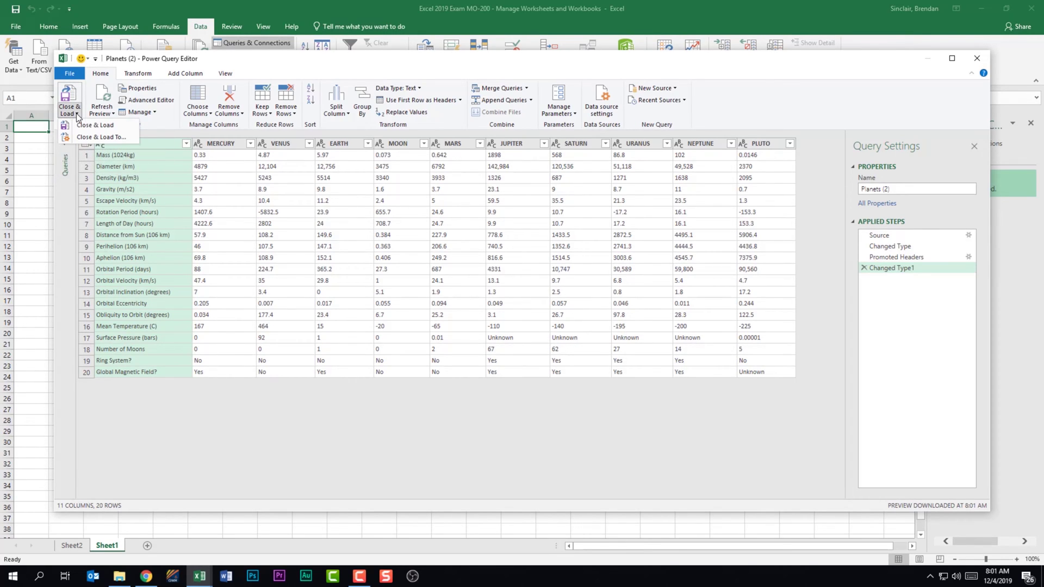
click(117, 137)
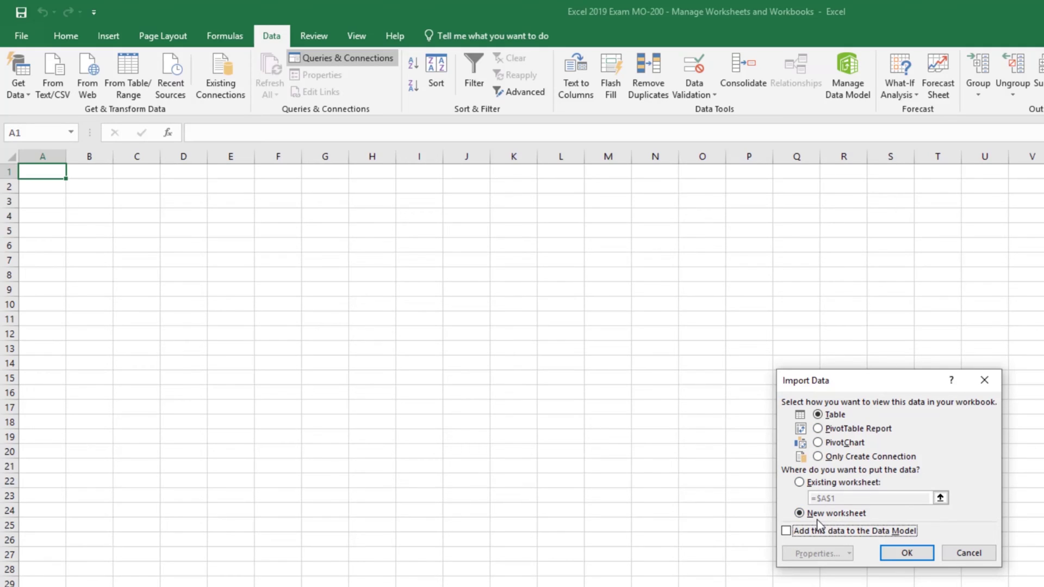
click(800, 482)
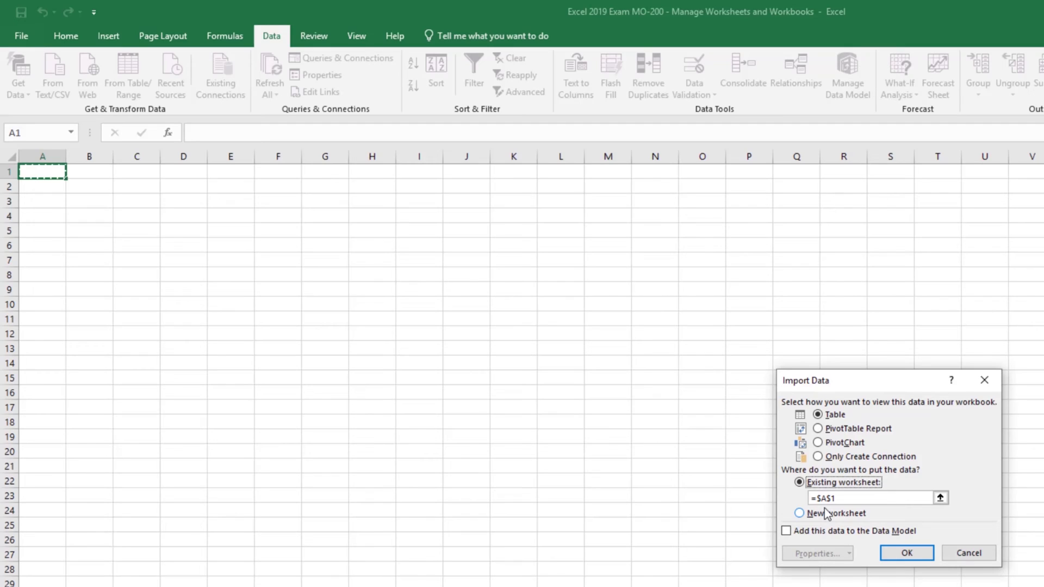
click(941, 498)
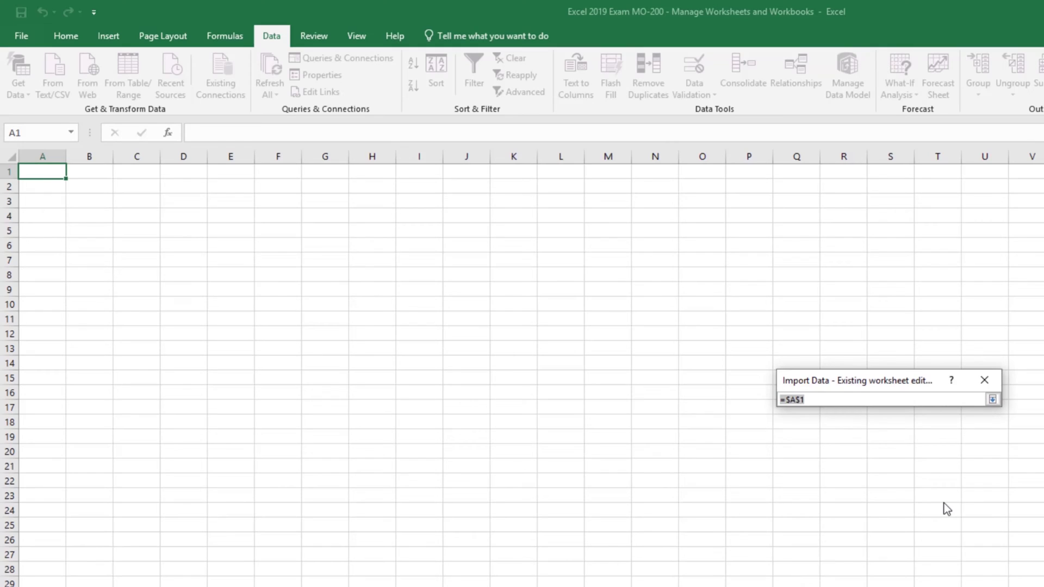
click(34, 230)
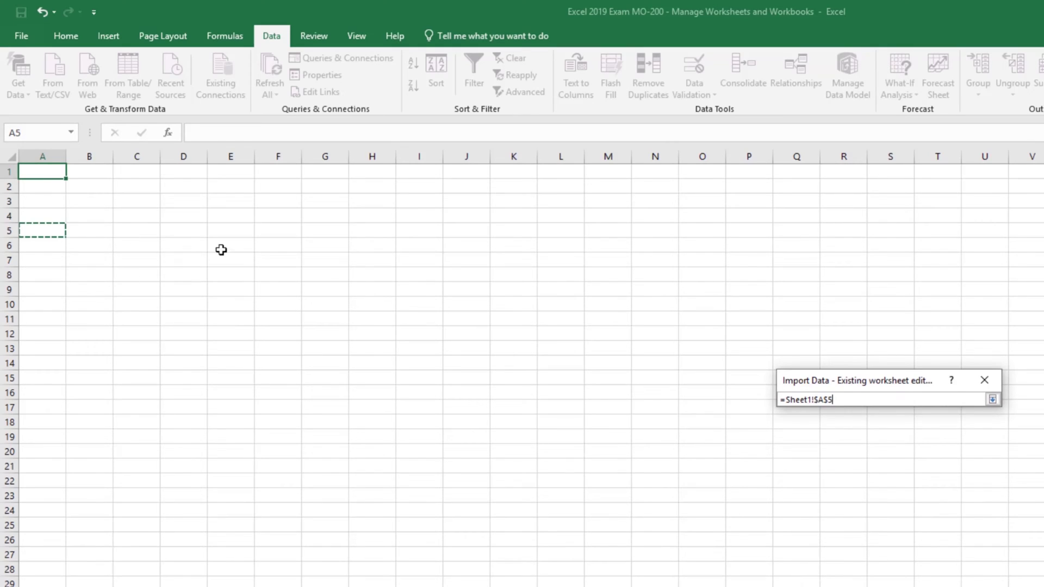
click(993, 400)
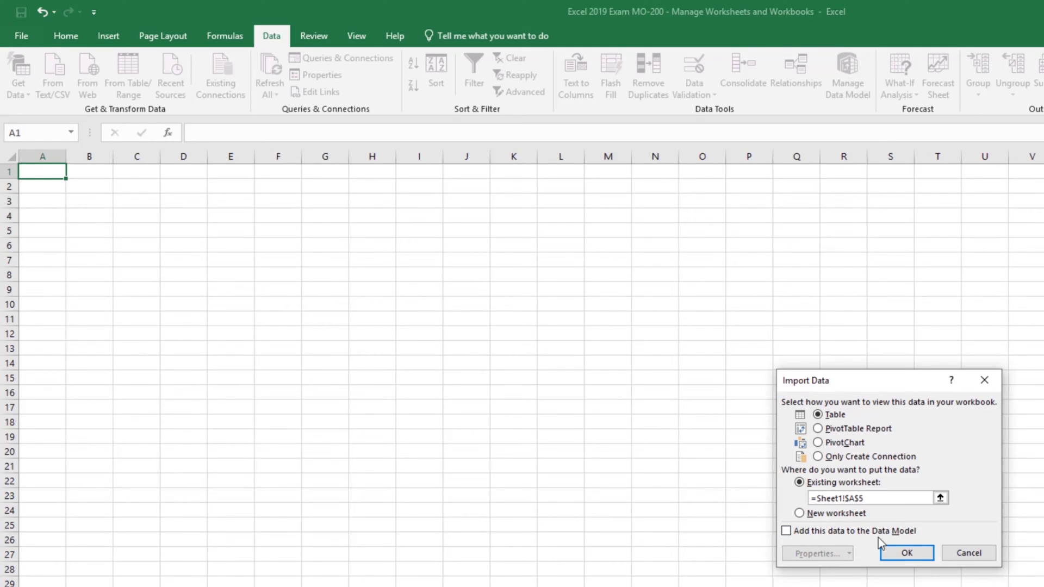
click(921, 554)
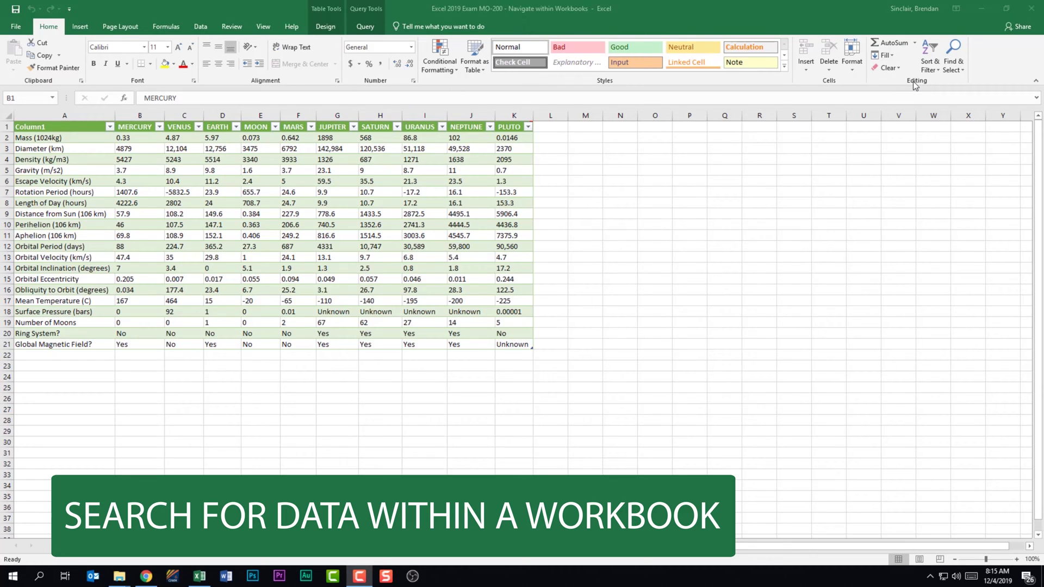
Find all cells containing "unknown" in the Planets worksheet
click(964, 68)
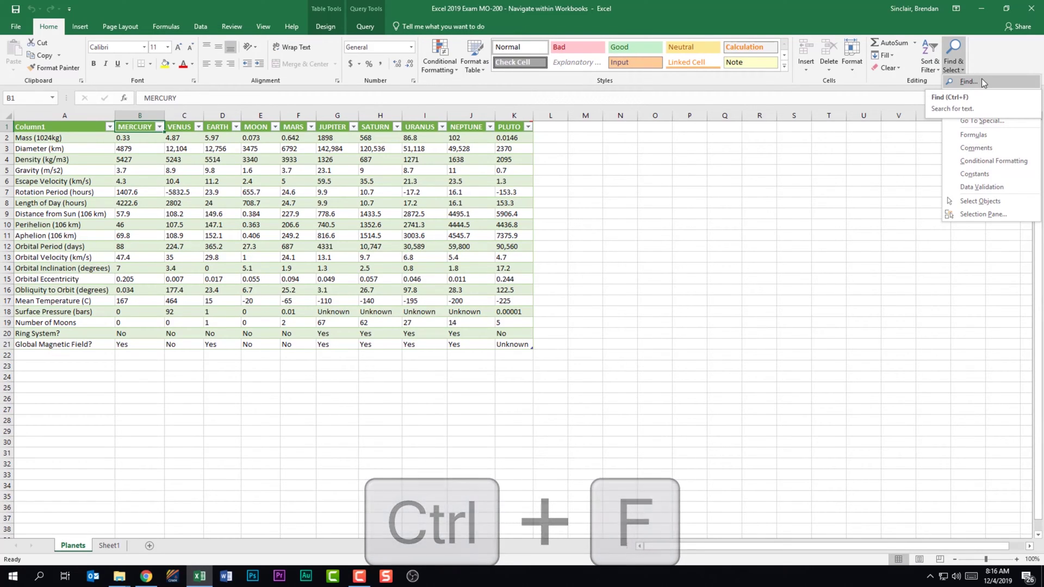
click(982, 82)
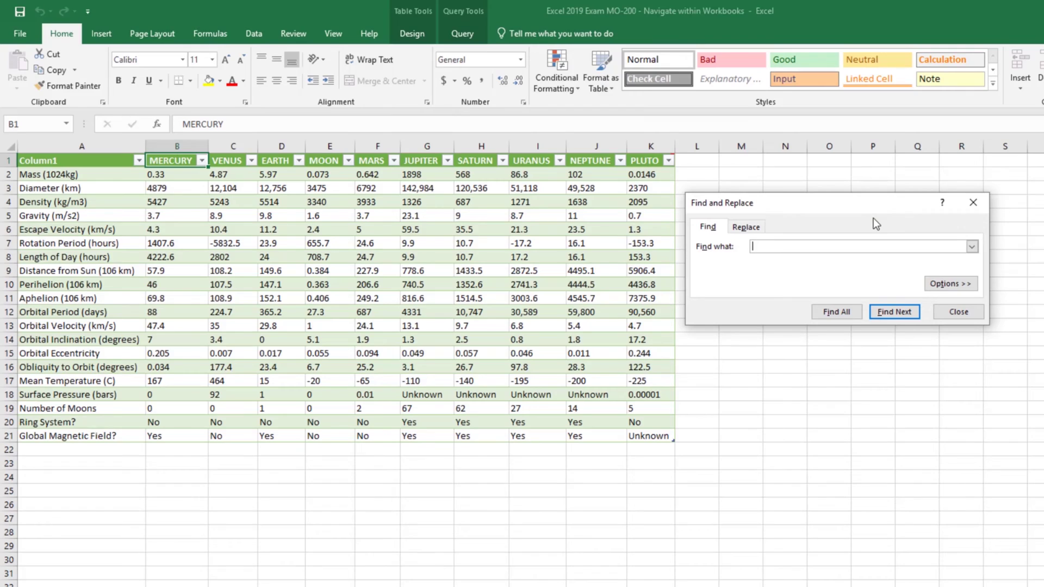
text(unknown)
click(847, 316)
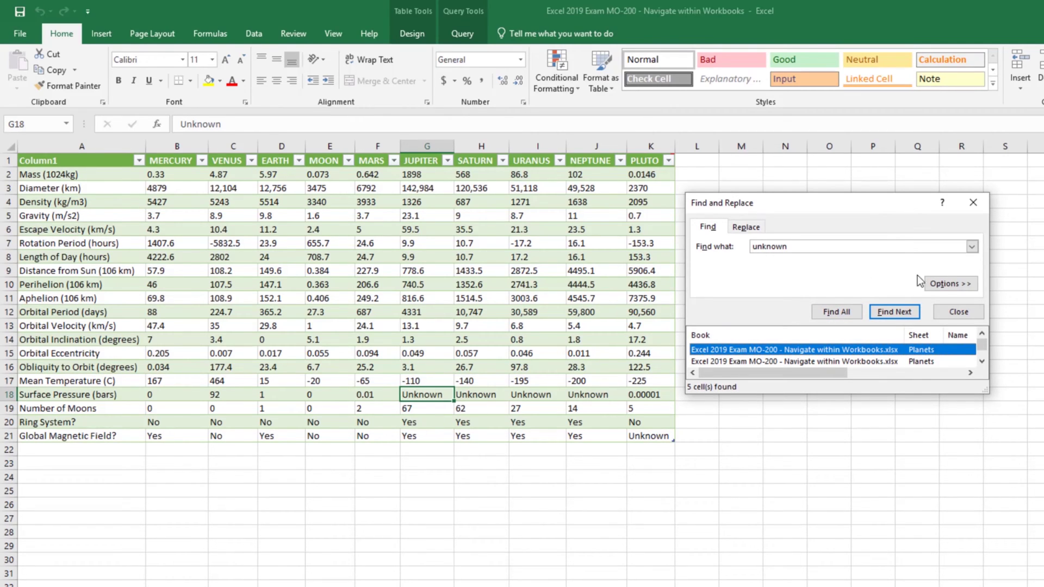
Show the additional find options and review the Sheet and Workbook choices for the search scope
click(946, 285)
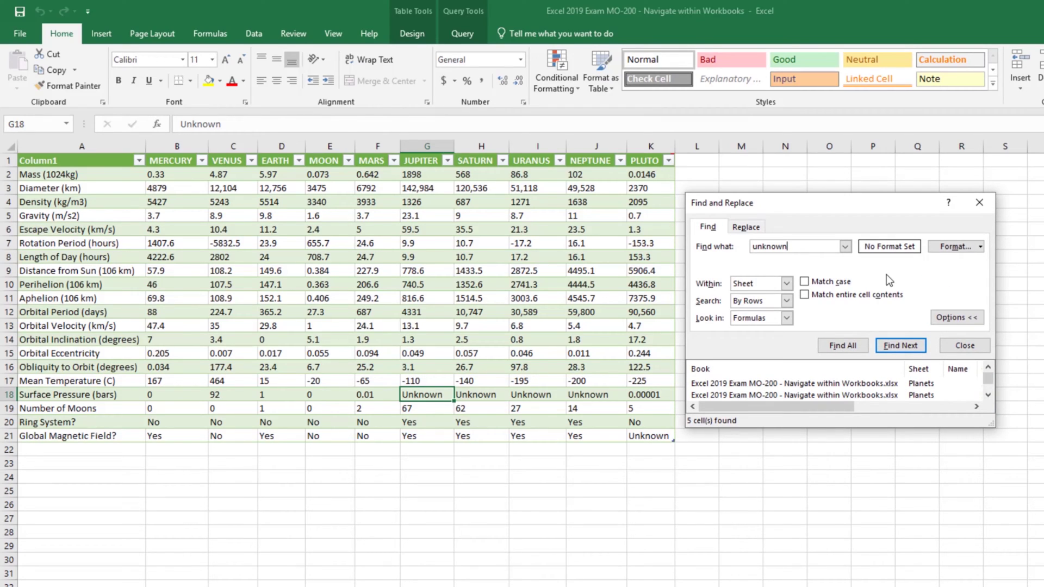
click(762, 286)
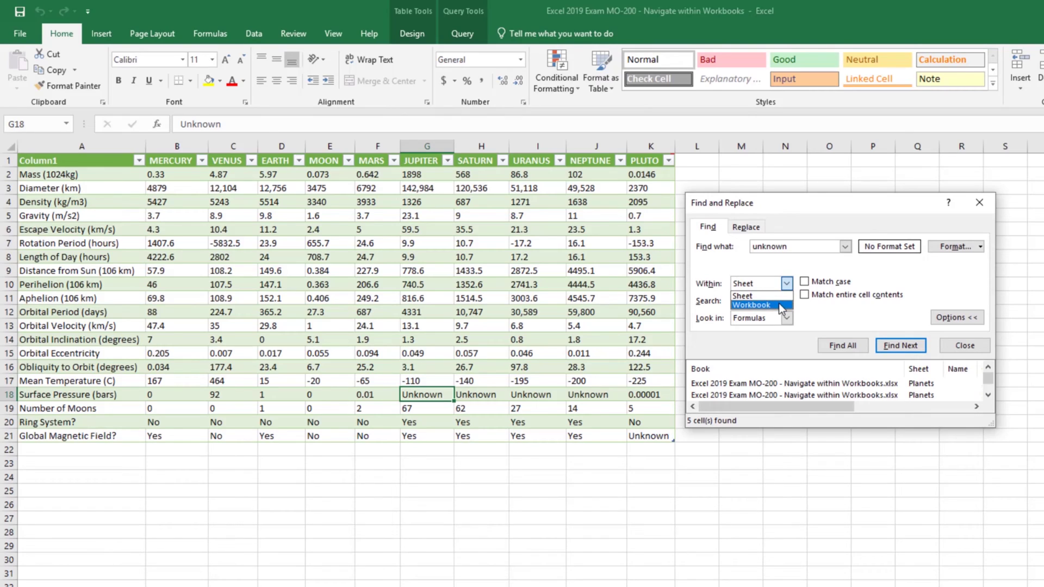
click(772, 304)
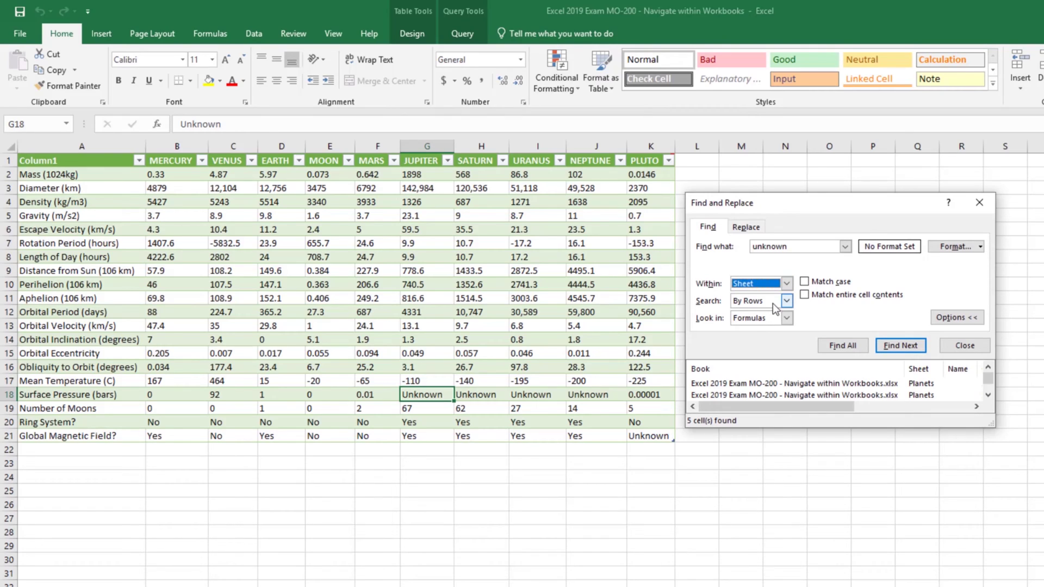
Review the search order and the Formulas, Values and Comments choices for where the search looks
click(772, 304)
click(774, 305)
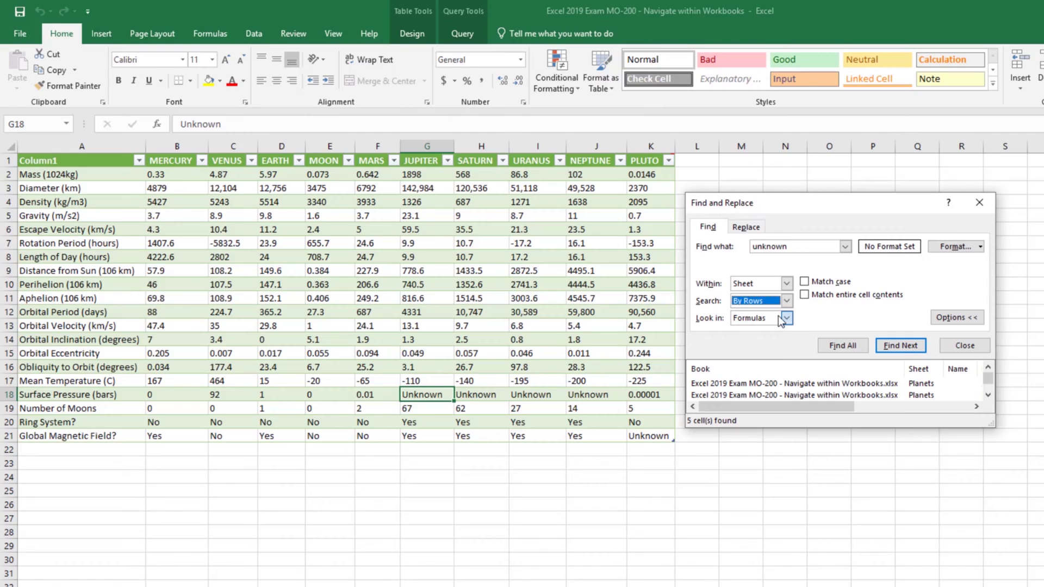
click(783, 319)
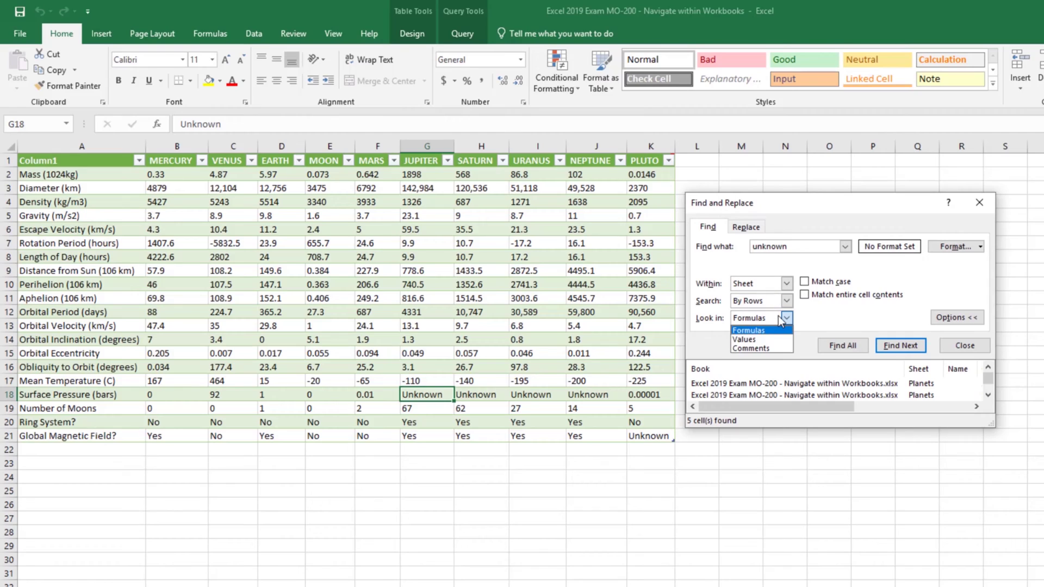
click(875, 328)
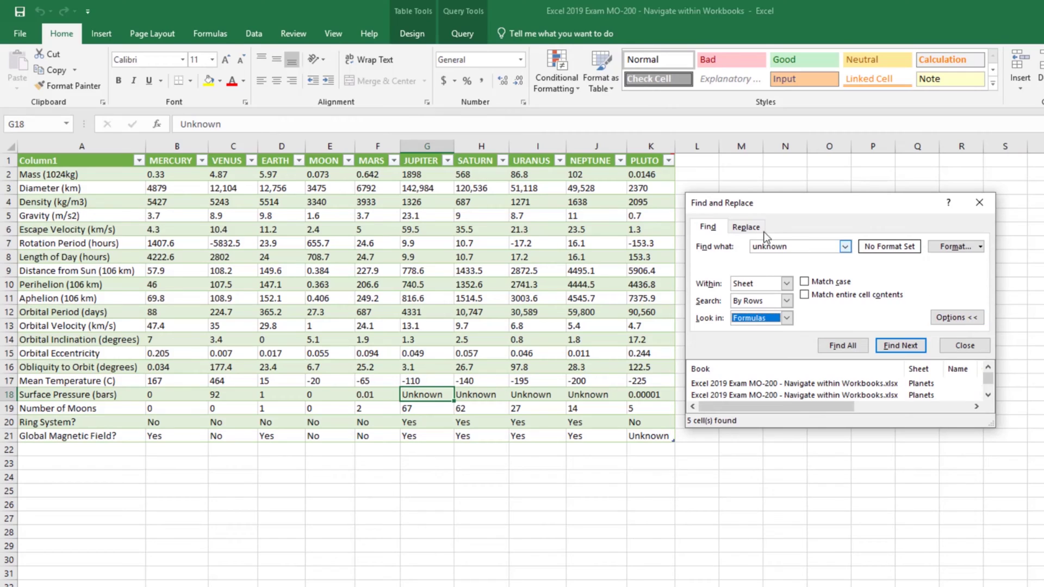
Replace "unknown" with nothing, first in cell G18 and in all remaining matches on the Planets sheet, and close Find and Replace
click(745, 229)
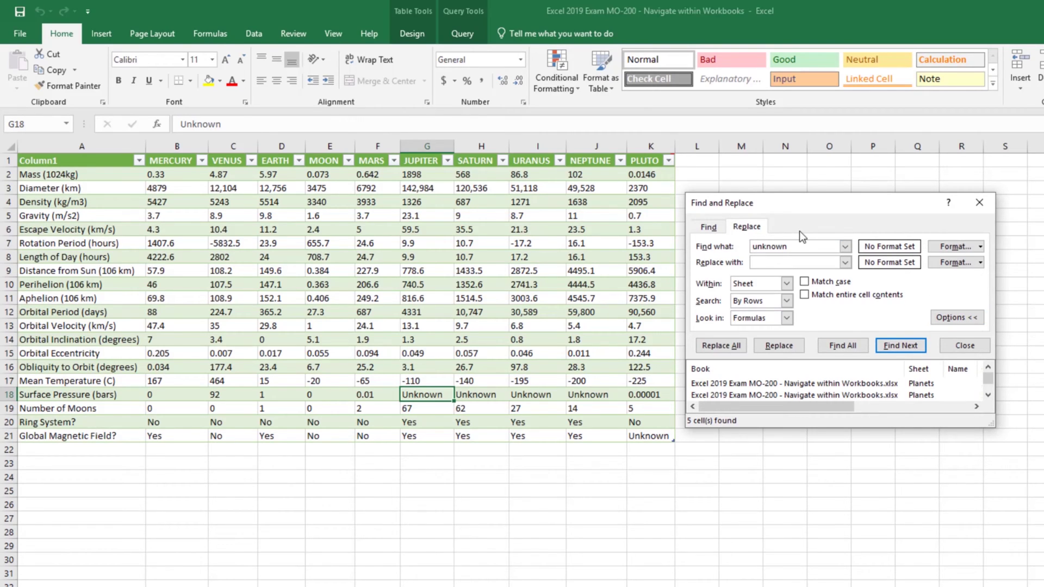
click(775, 262)
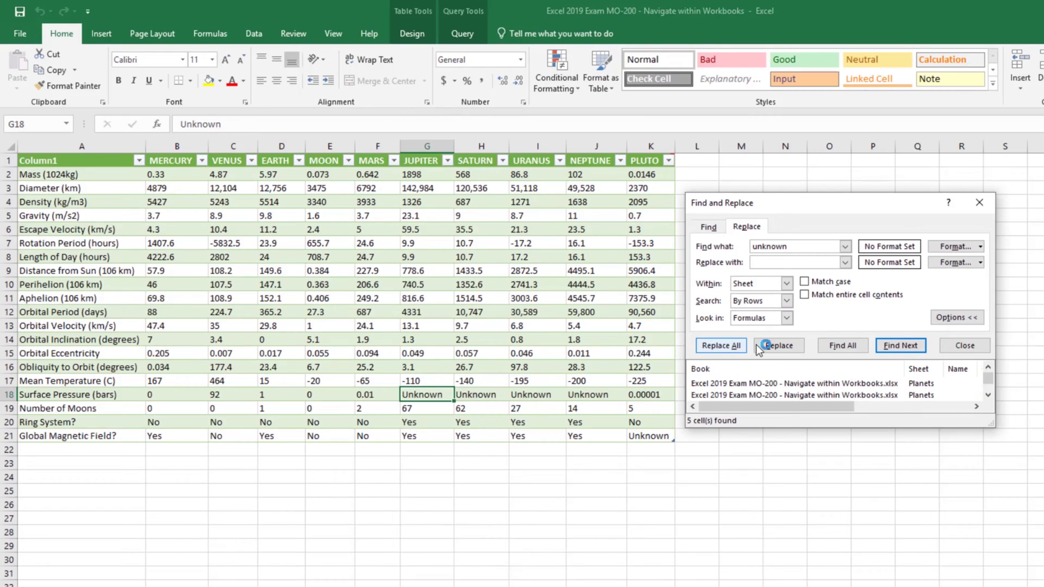
click(783, 346)
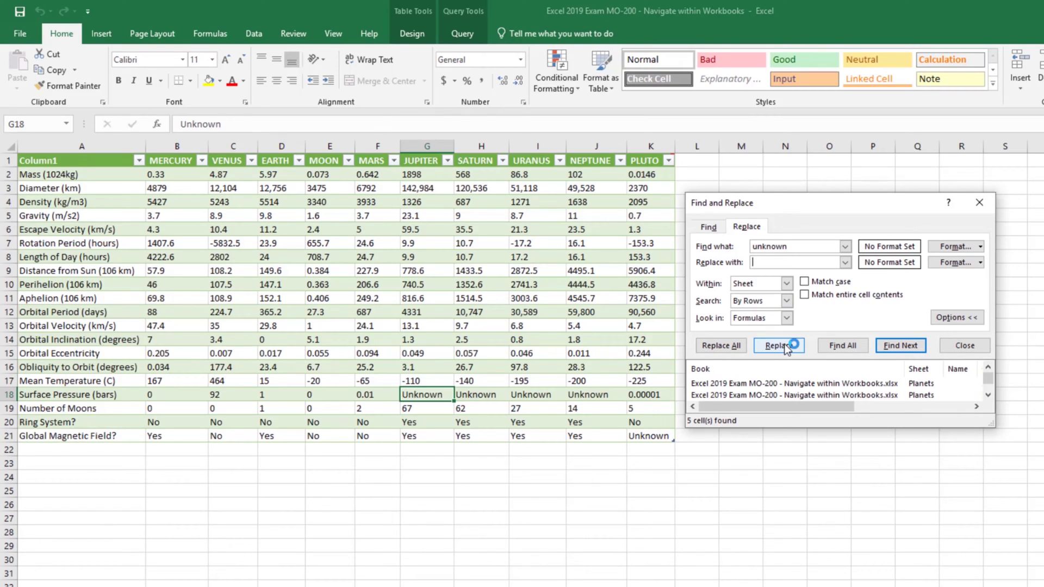
click(787, 348)
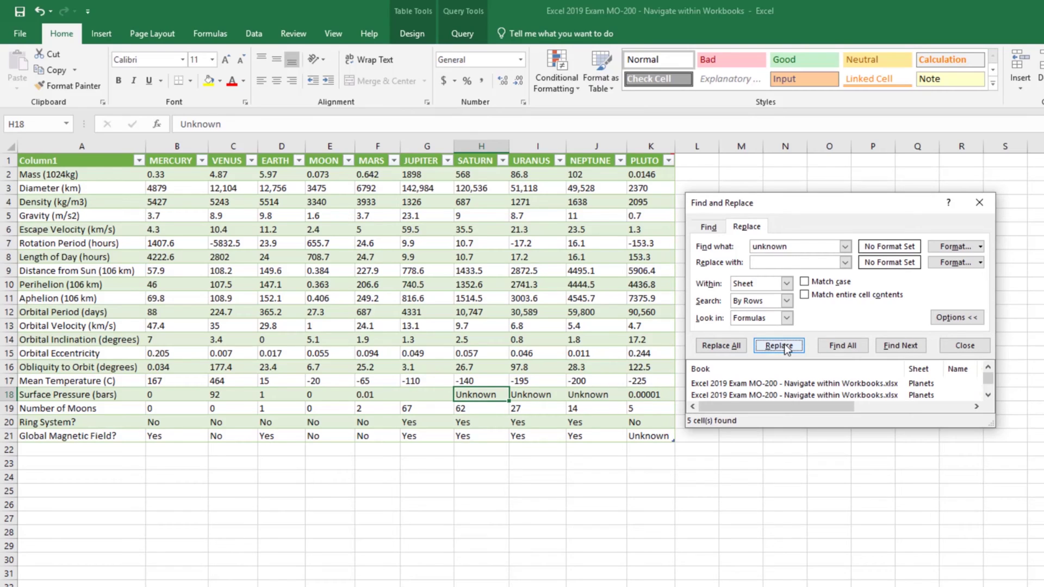
click(739, 350)
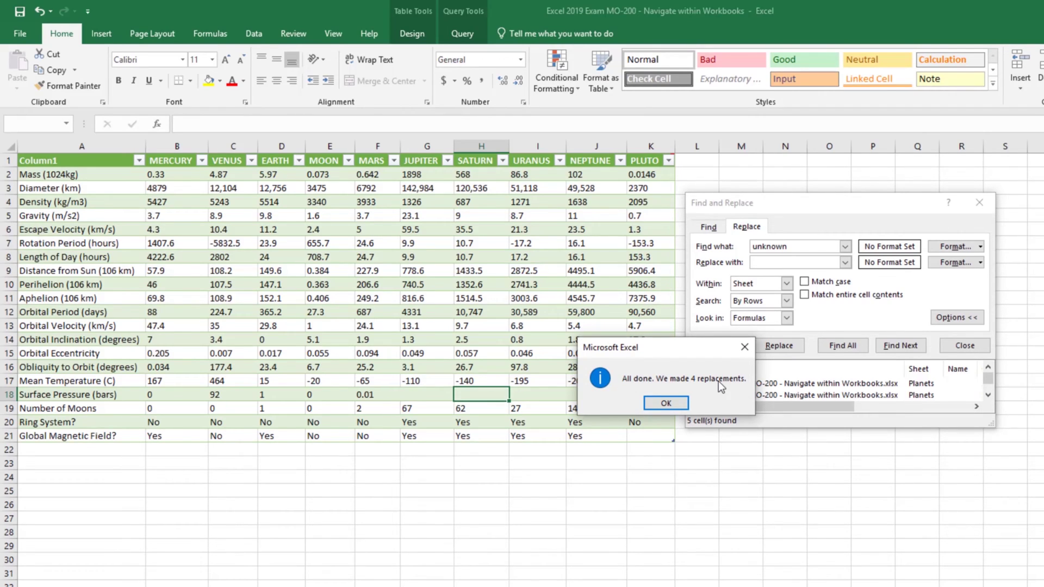
click(678, 402)
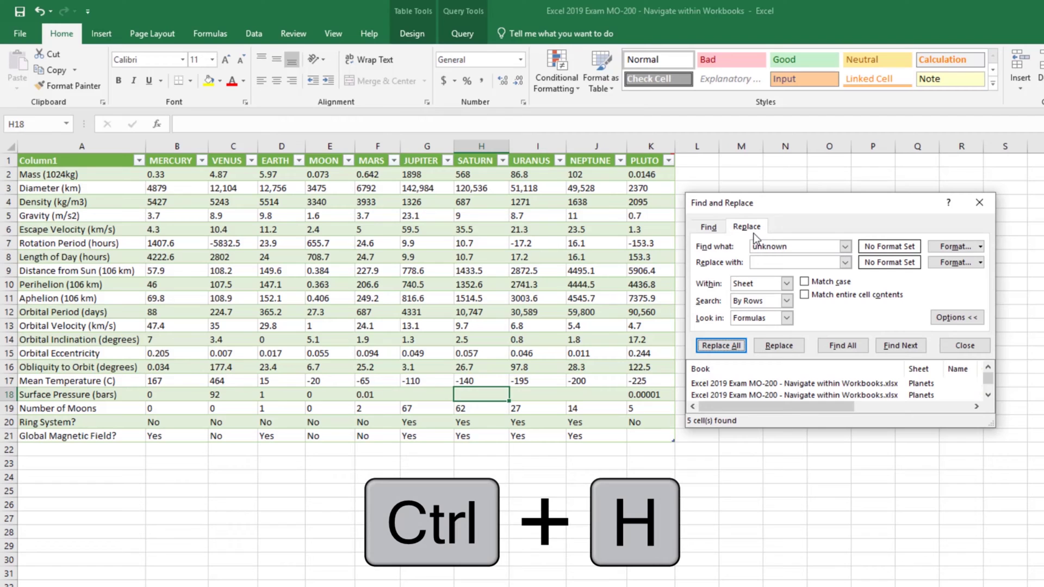
click(980, 204)
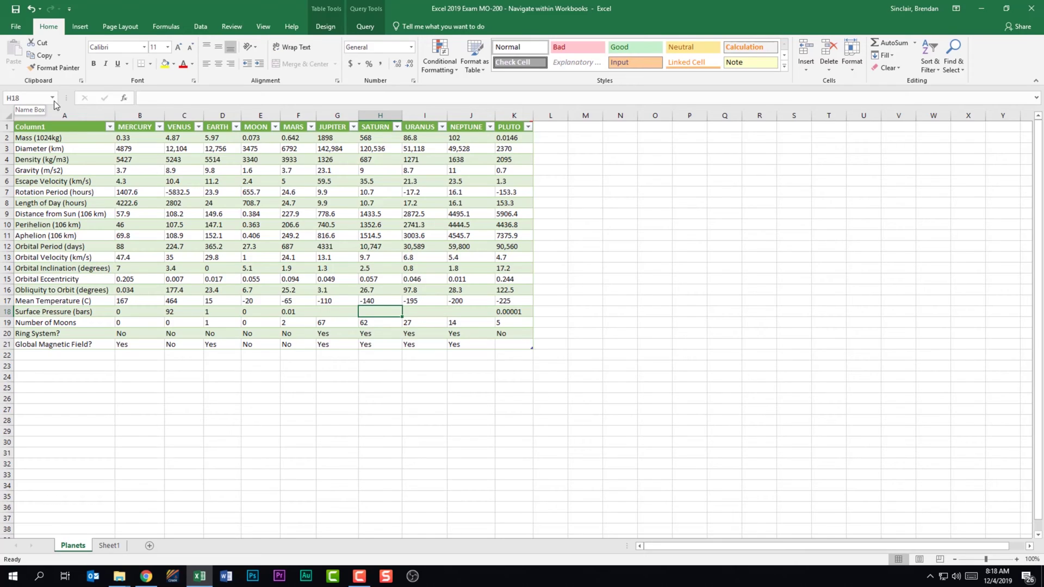
Go to the named ranges Mercury and Neptune in the workbook
click(53, 98)
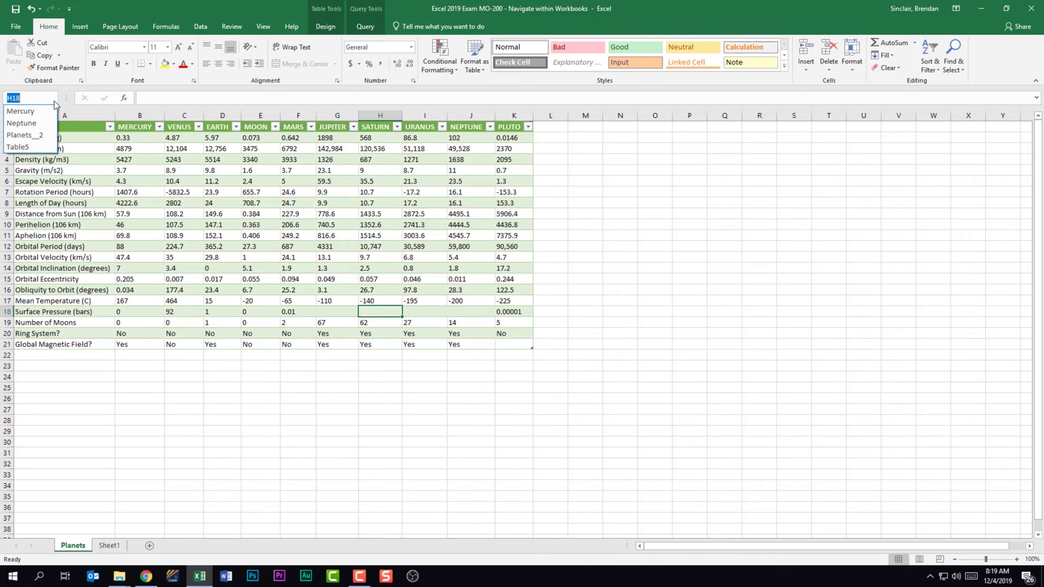
click(48, 112)
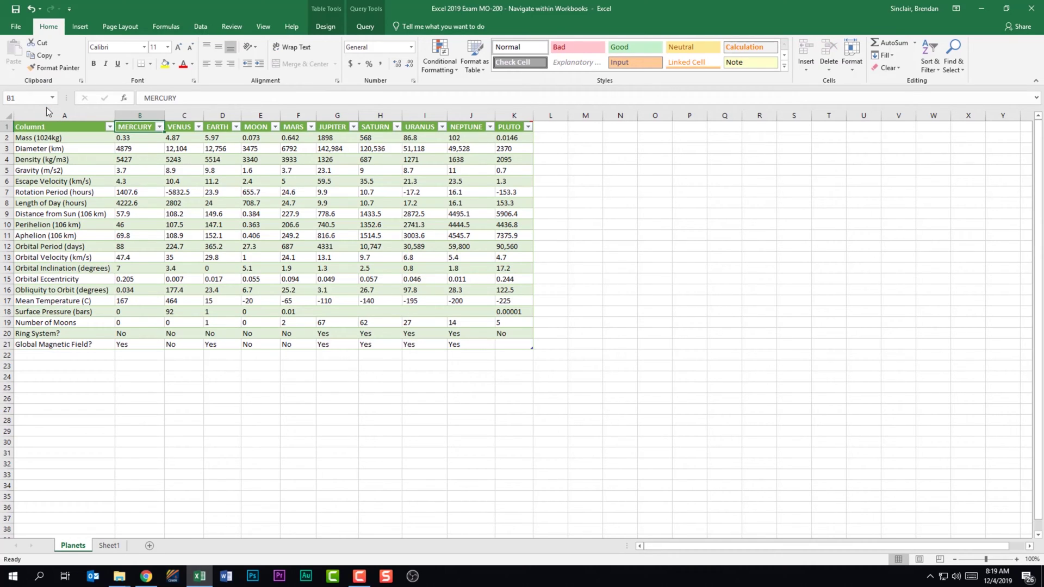
click(53, 98)
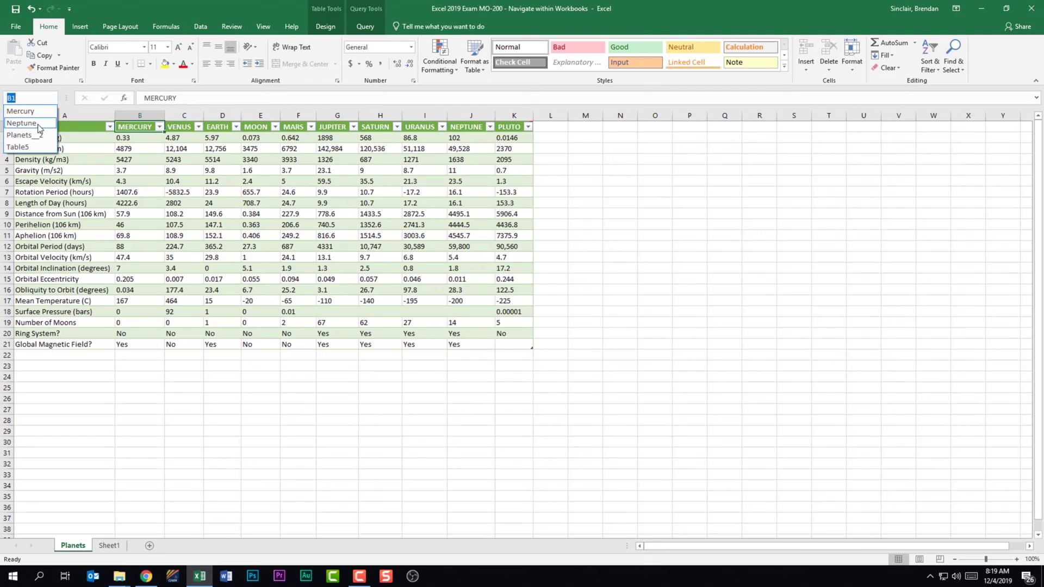
click(38, 122)
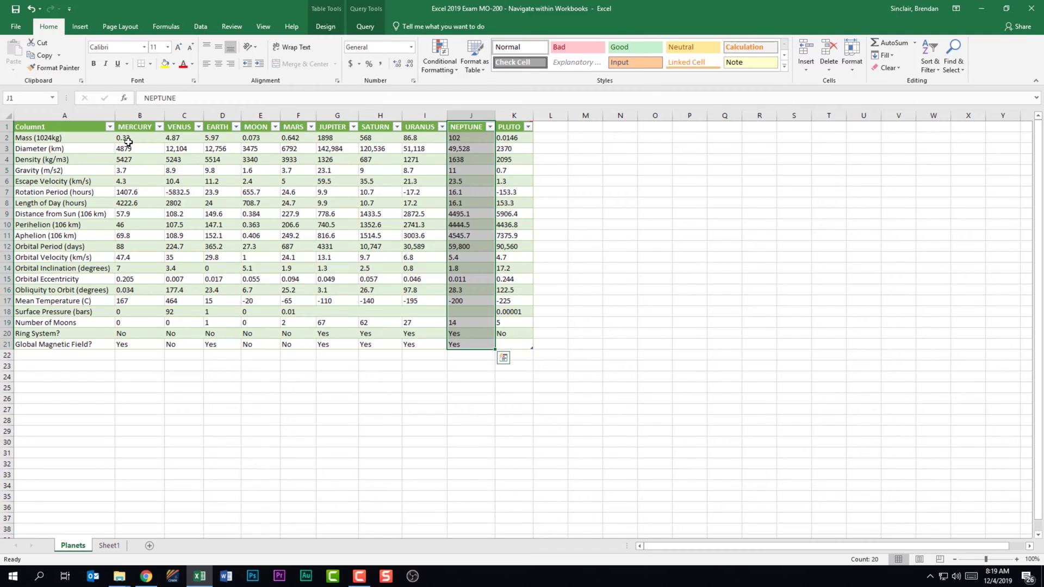
Examine the full references of the workbook's defined names in the Name Manager
click(166, 26)
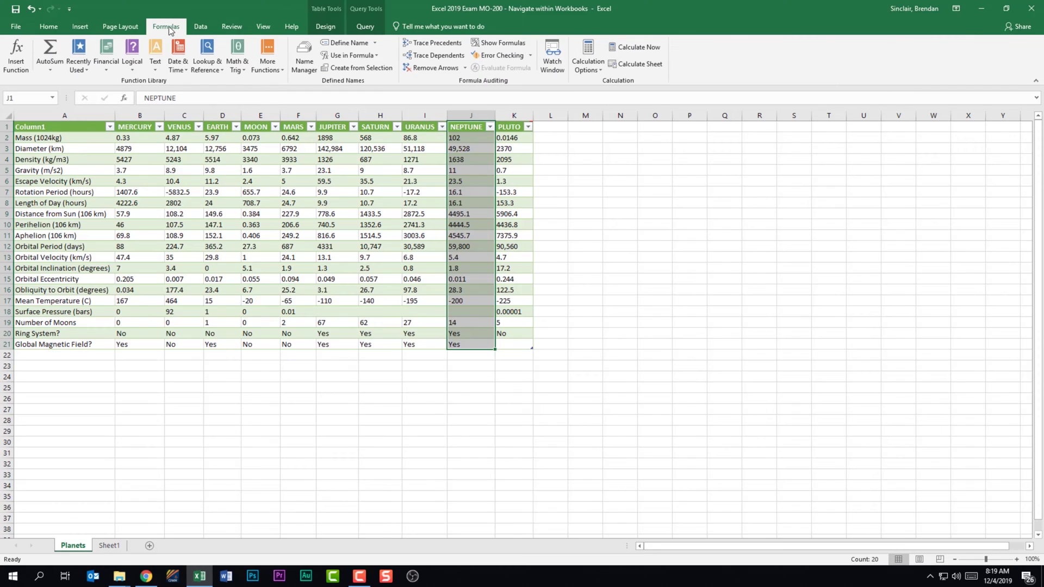
click(304, 58)
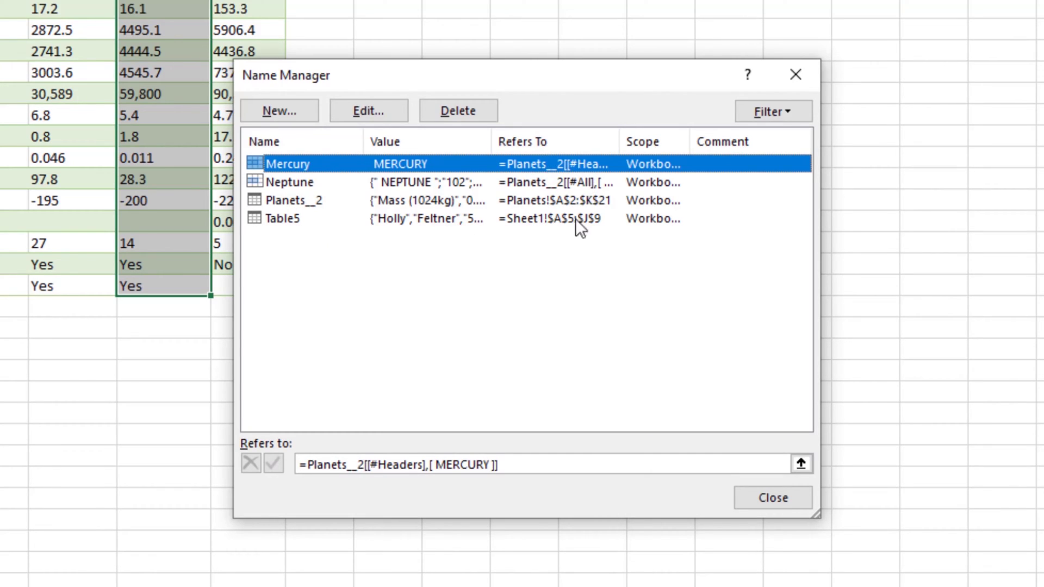
drag(616, 136, 718, 136)
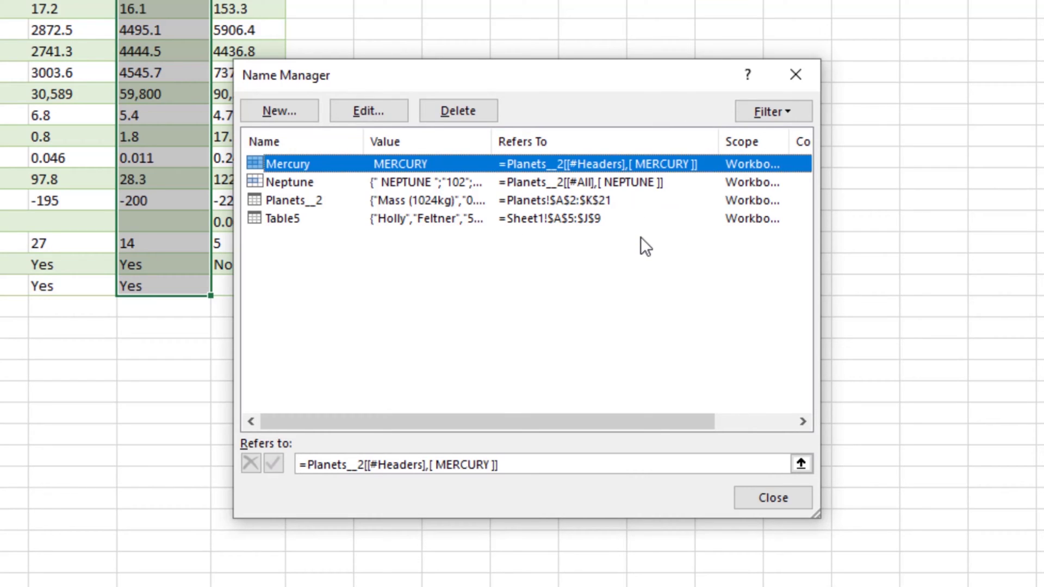
click(768, 499)
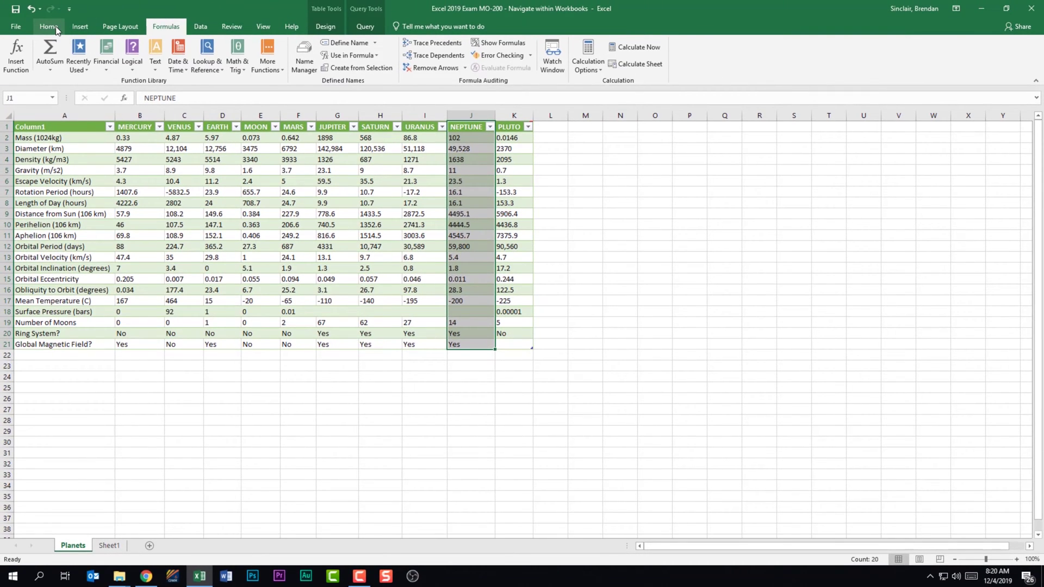
Starting from cell M5, go to the commented cell on the Planets sheet and view its comment
click(48, 26)
click(584, 170)
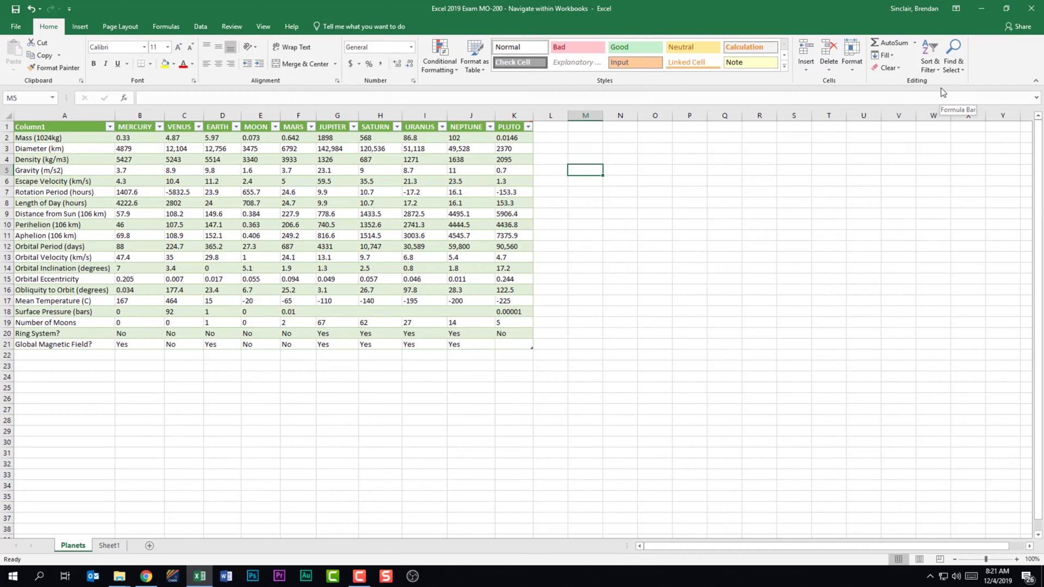
click(955, 68)
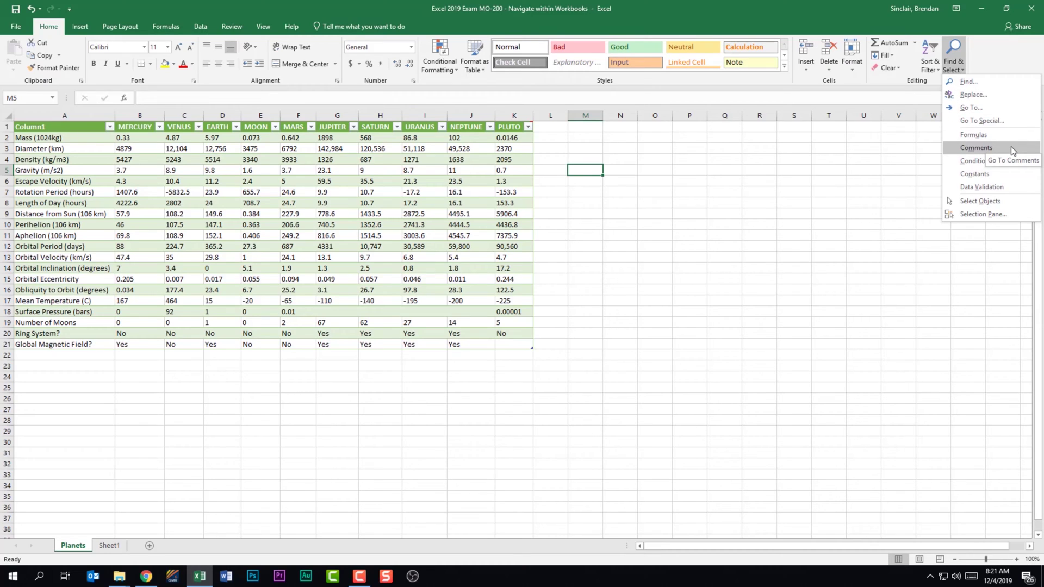
click(1010, 146)
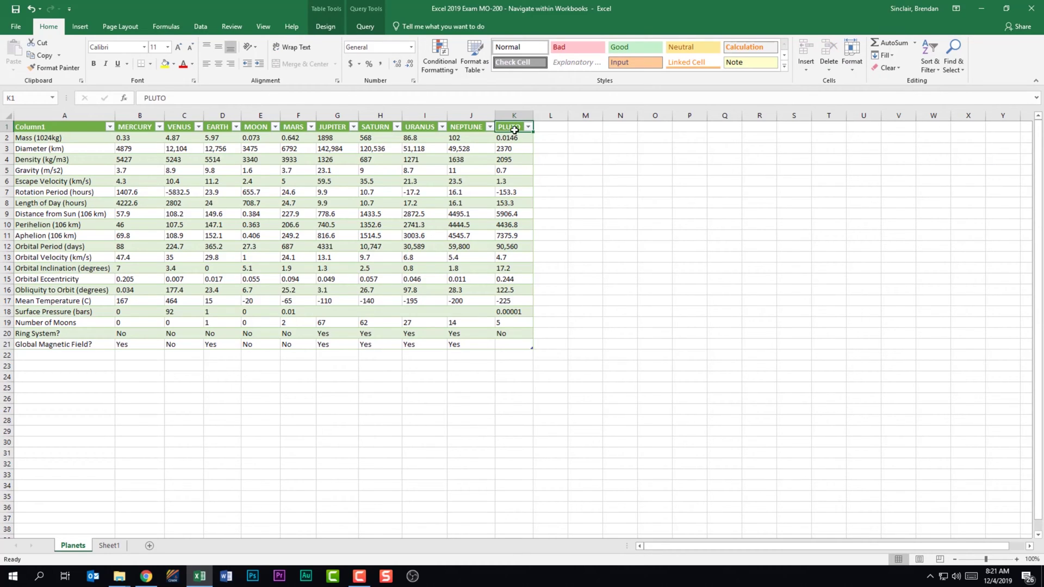
mouse_move(516, 128)
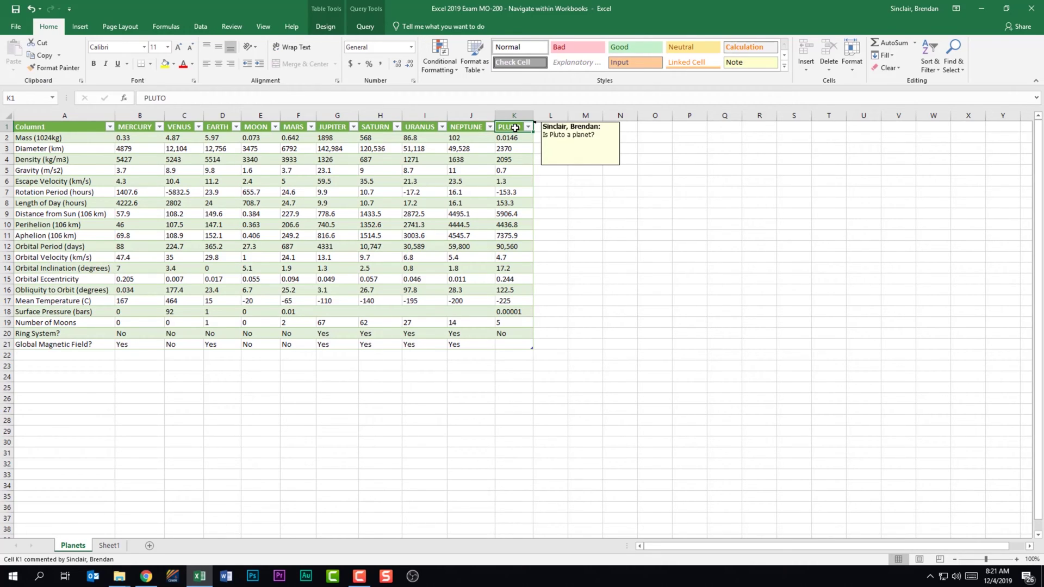
Use Go To Special to look for formula cells on the Planets sheet, with all formula result types included
click(953, 64)
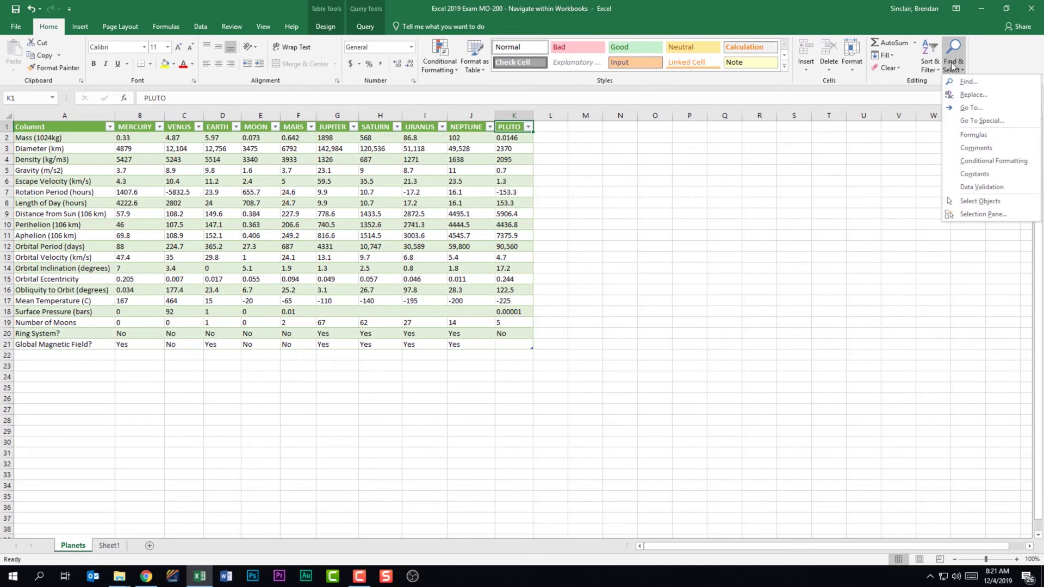
click(1003, 110)
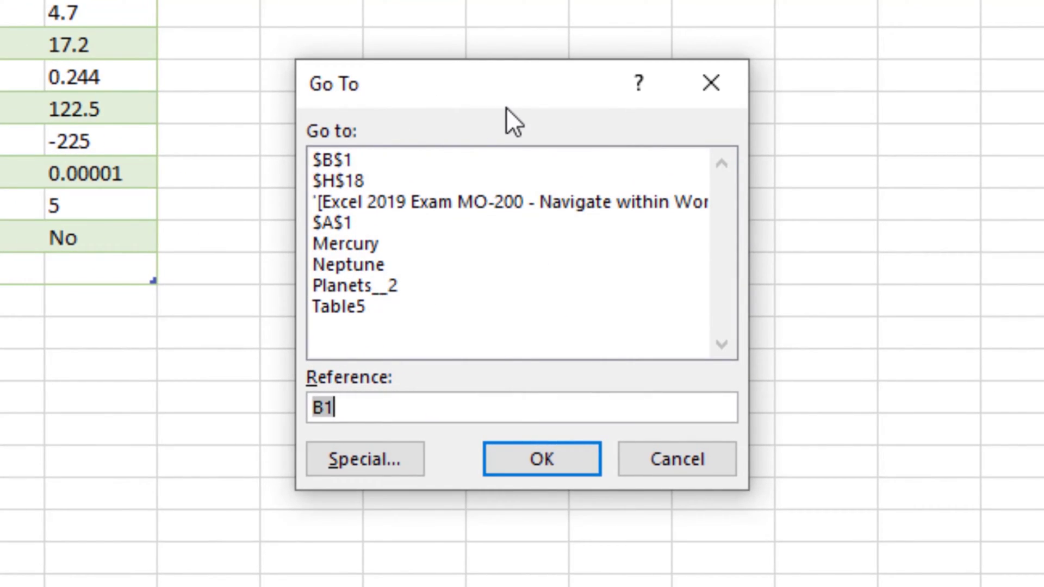
click(367, 459)
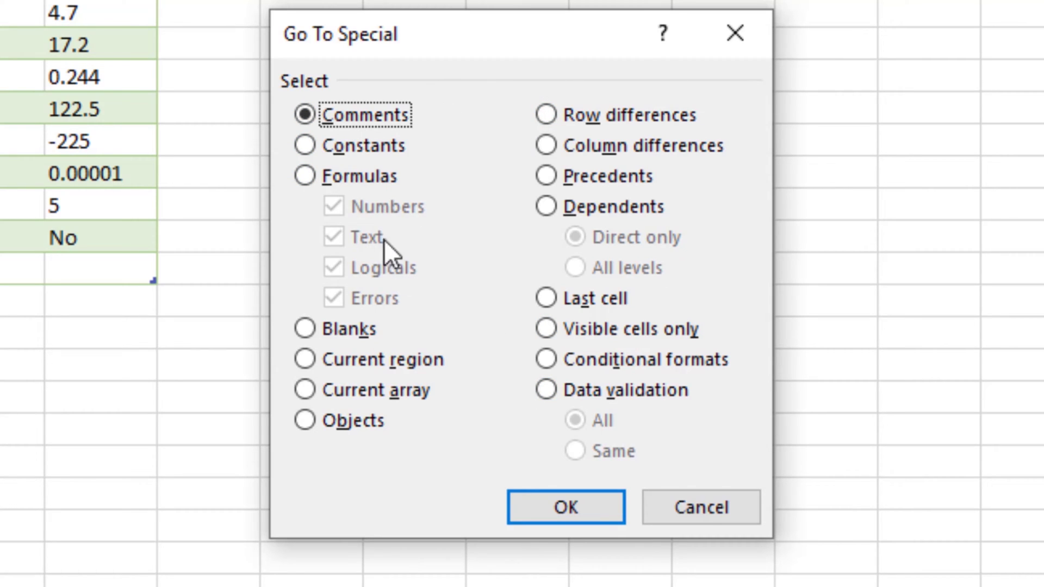
click(362, 176)
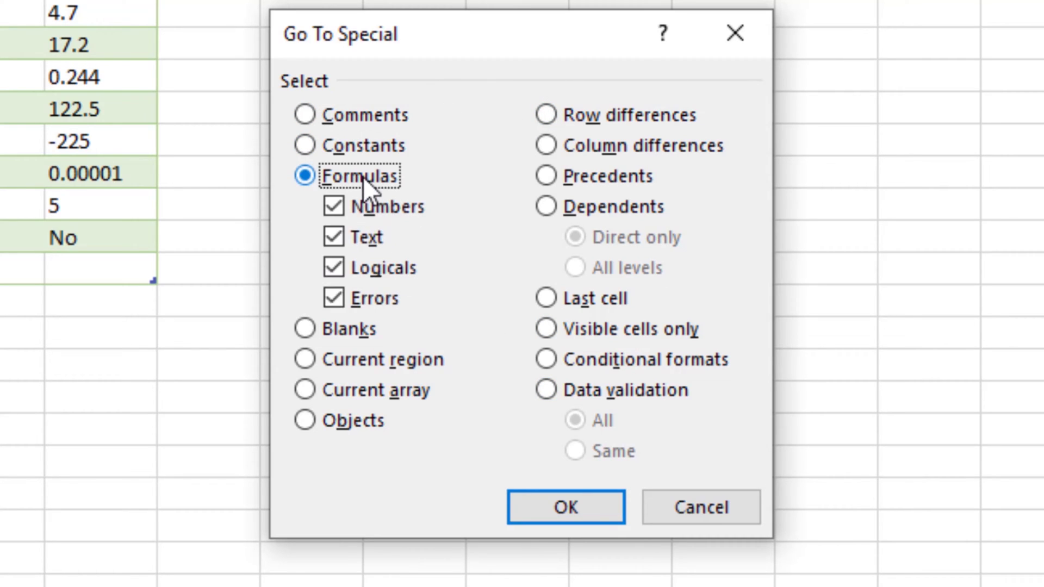
click(546, 498)
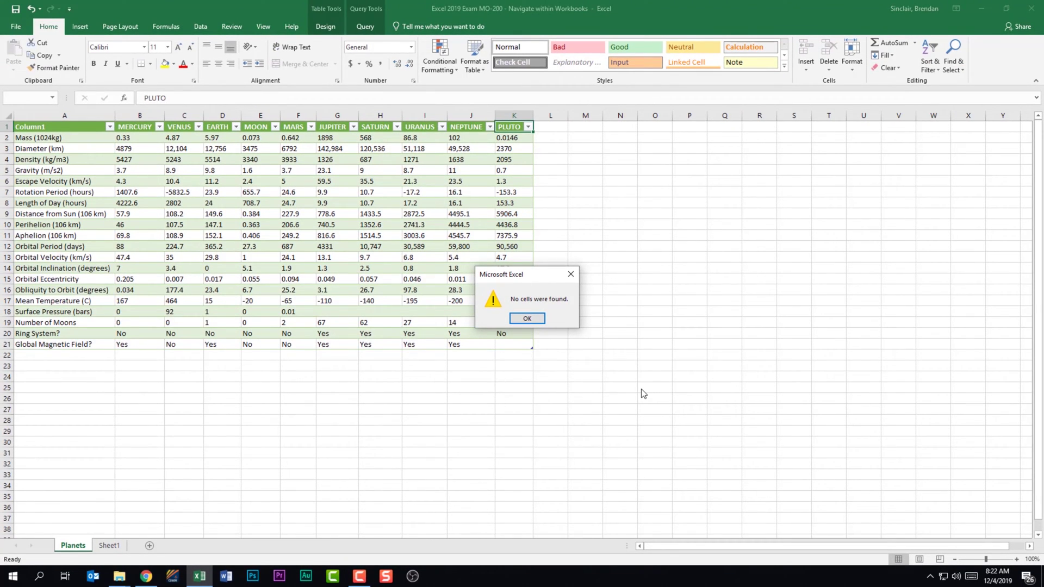
click(527, 318)
Switch to Sheet1 and use Go To Special to select the cells containing formulas
click(108, 545)
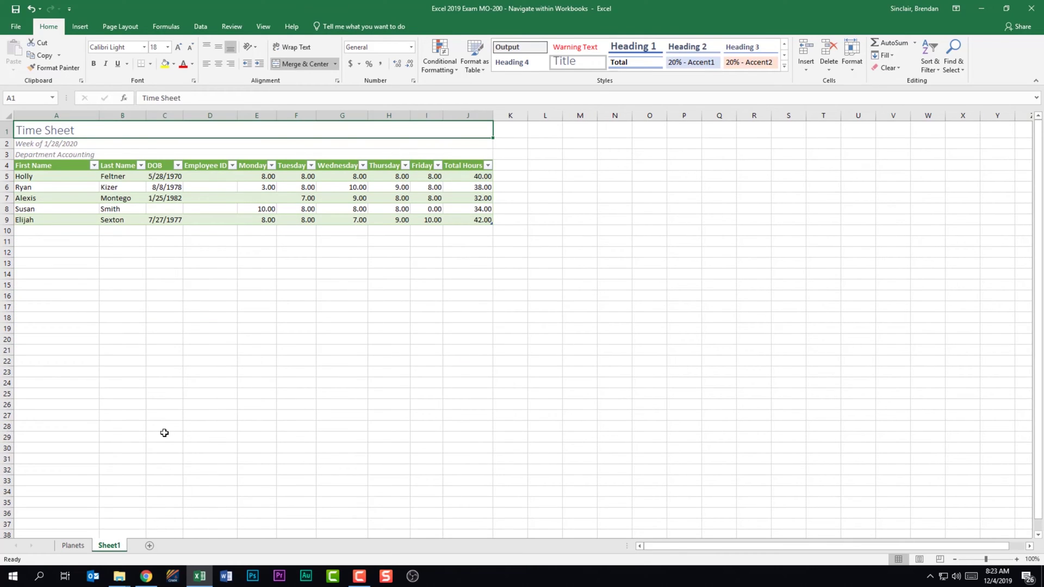
click(954, 60)
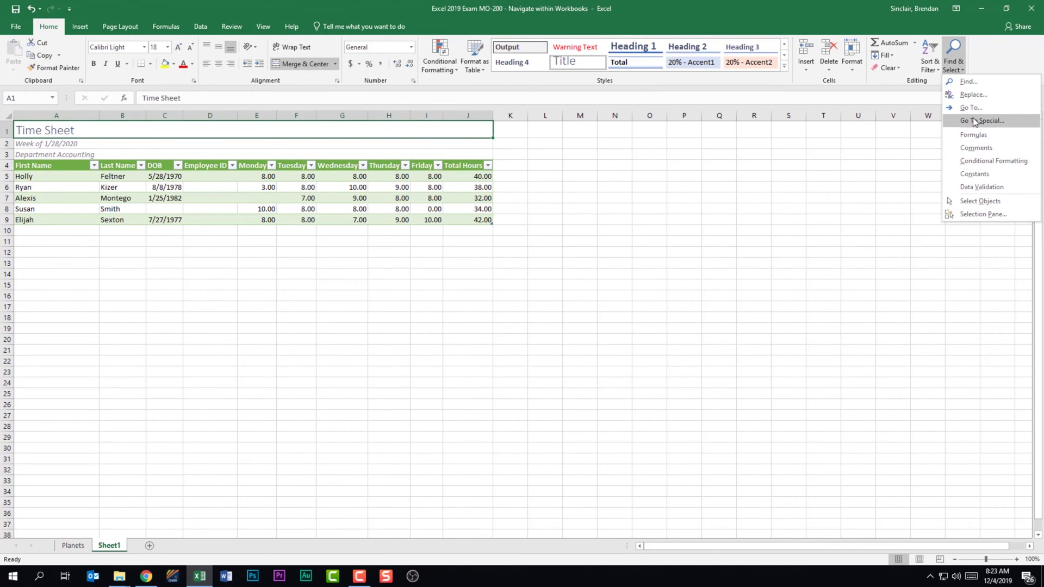
click(973, 121)
click(601, 313)
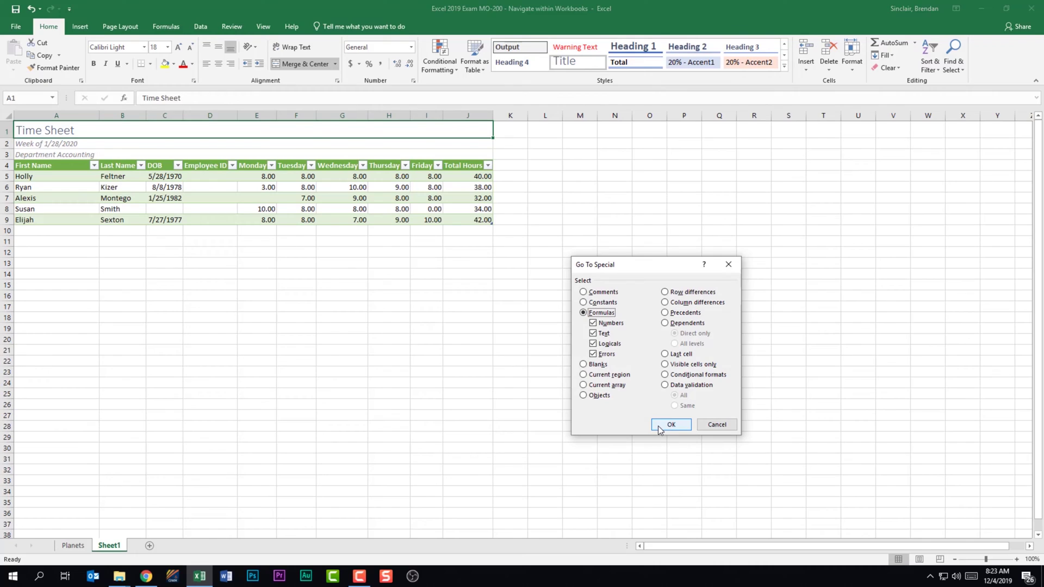
click(670, 425)
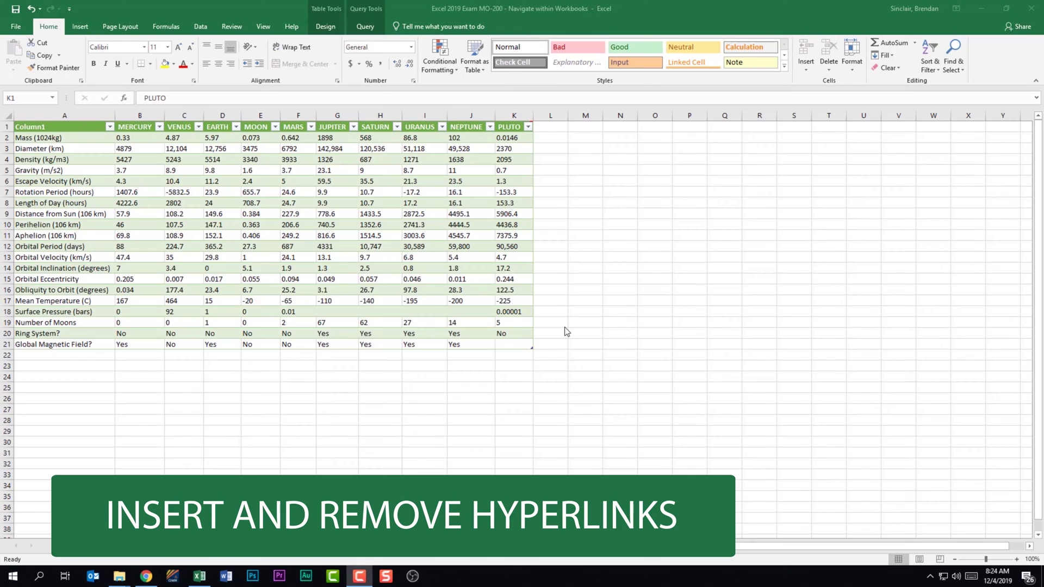
Enter "Website" in cell M1 of the Planets sheet
click(586, 128)
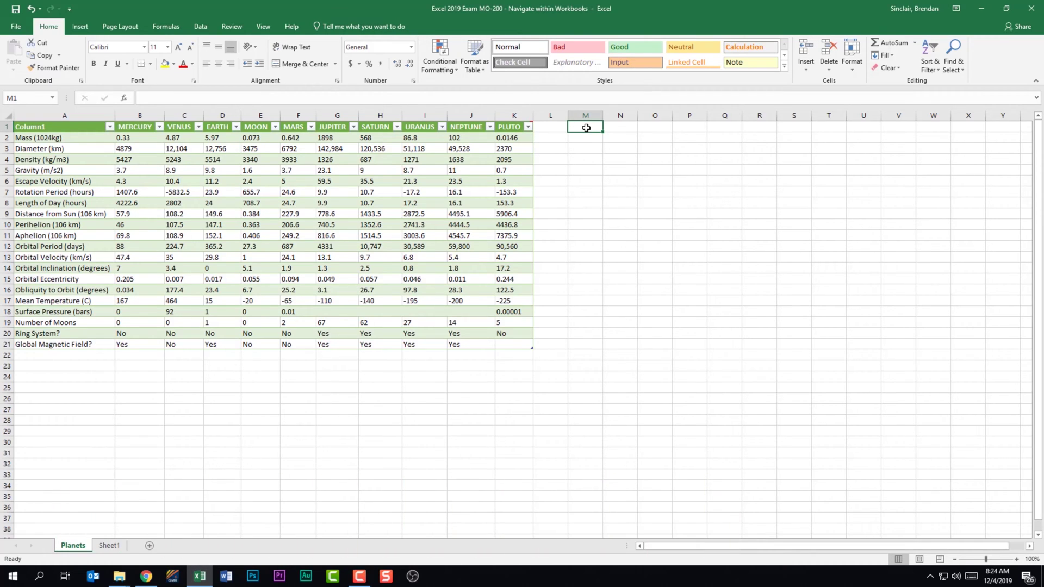
text(Website)
key(Return)
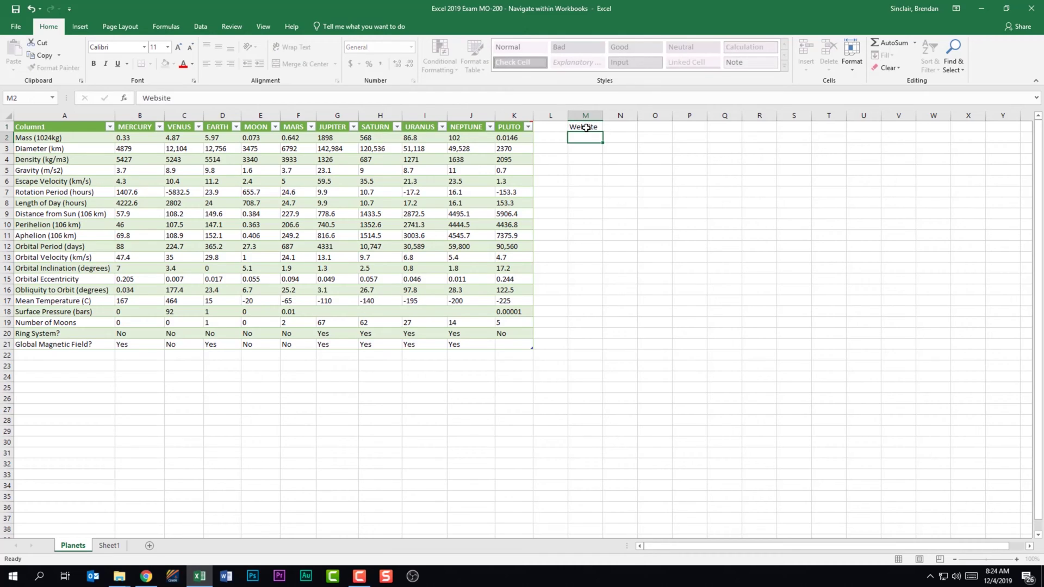
Prepare a hyperlink on the "Website" text in cell M1 of the Planets sheet, with nasa.gov as its address
click(586, 128)
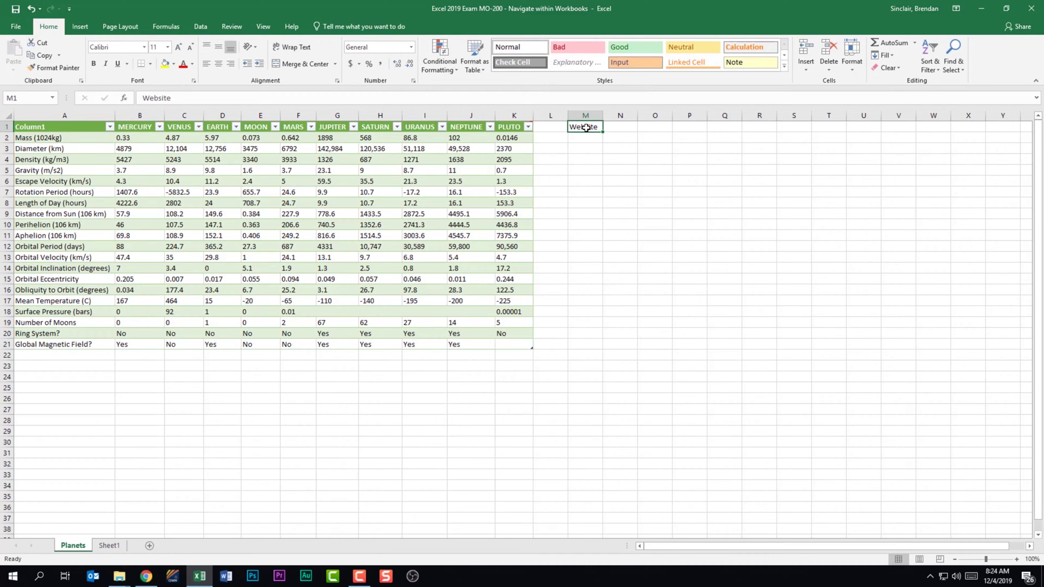
click(80, 26)
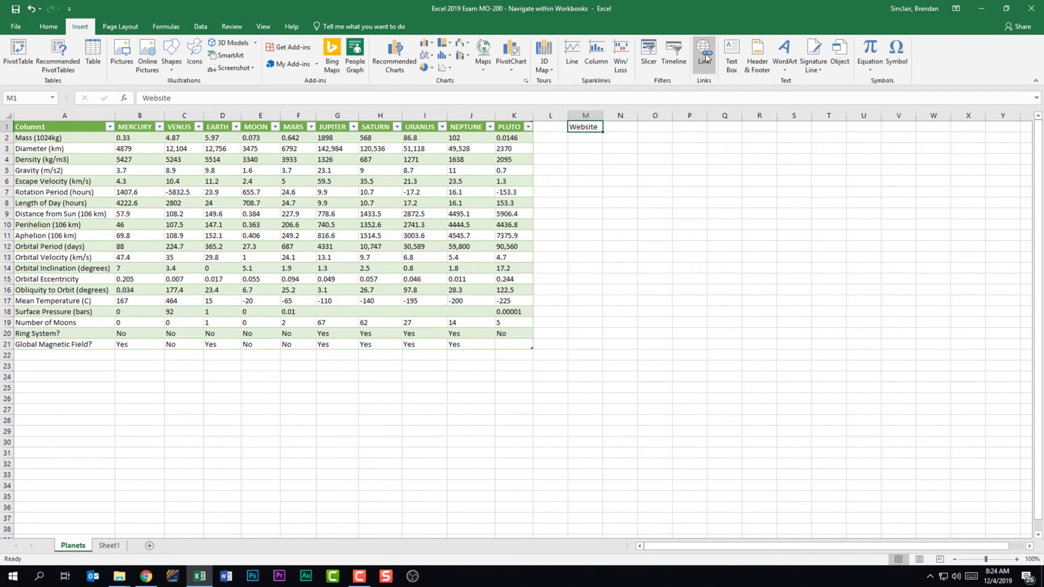
right_click(583, 130)
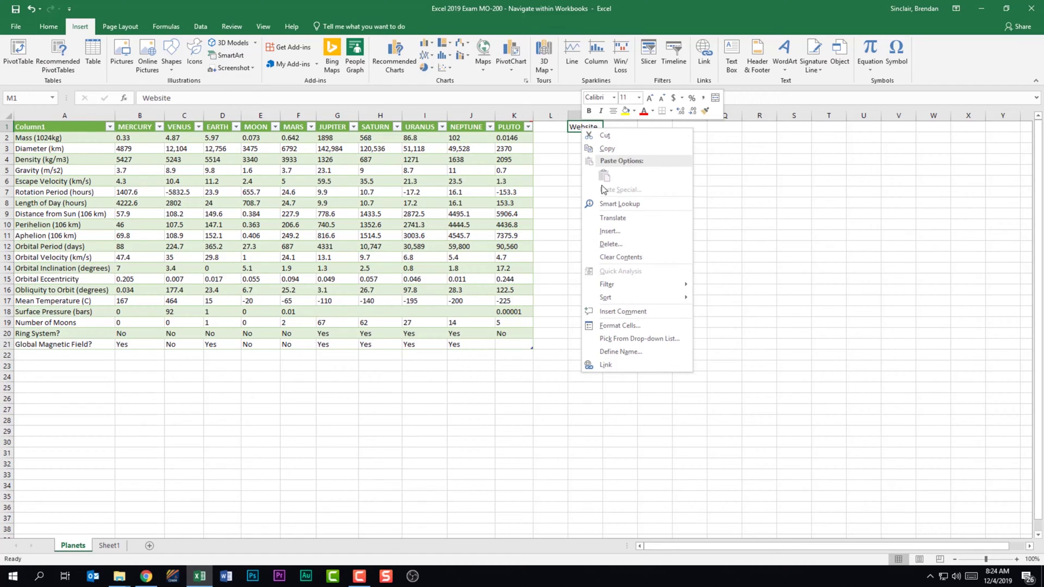
click(644, 364)
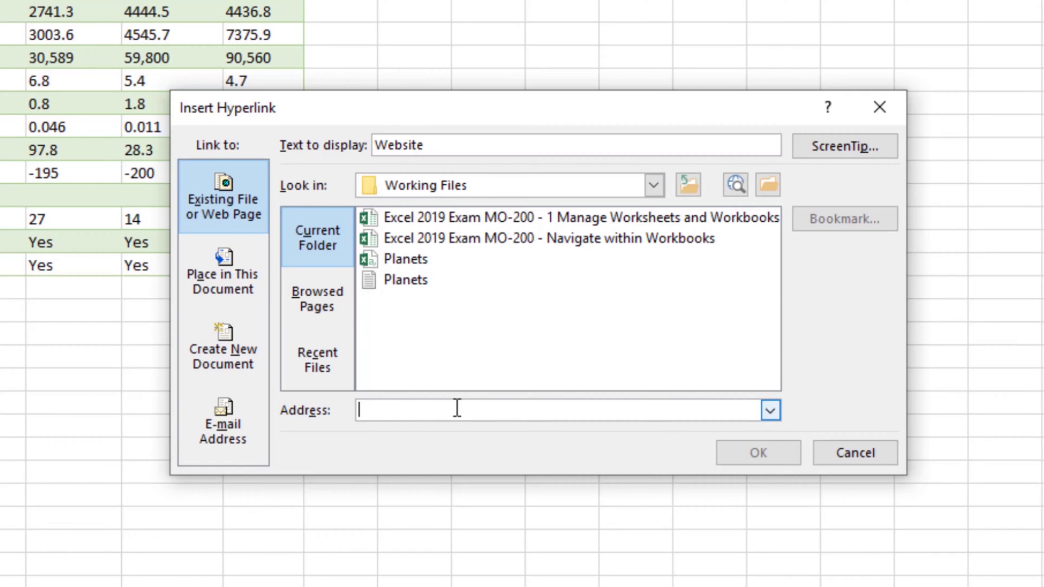
text(nasa)
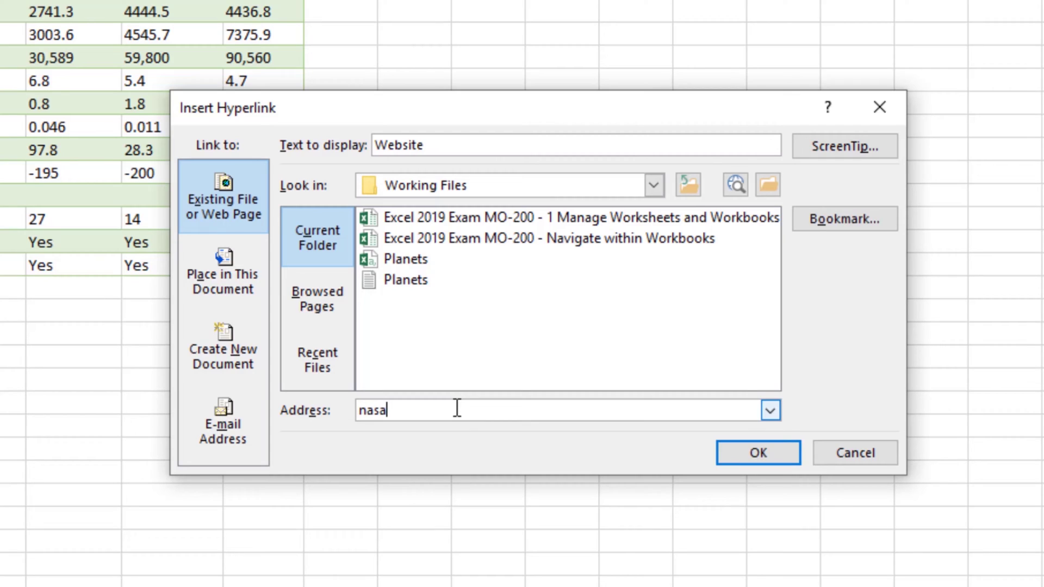
text(.gov)
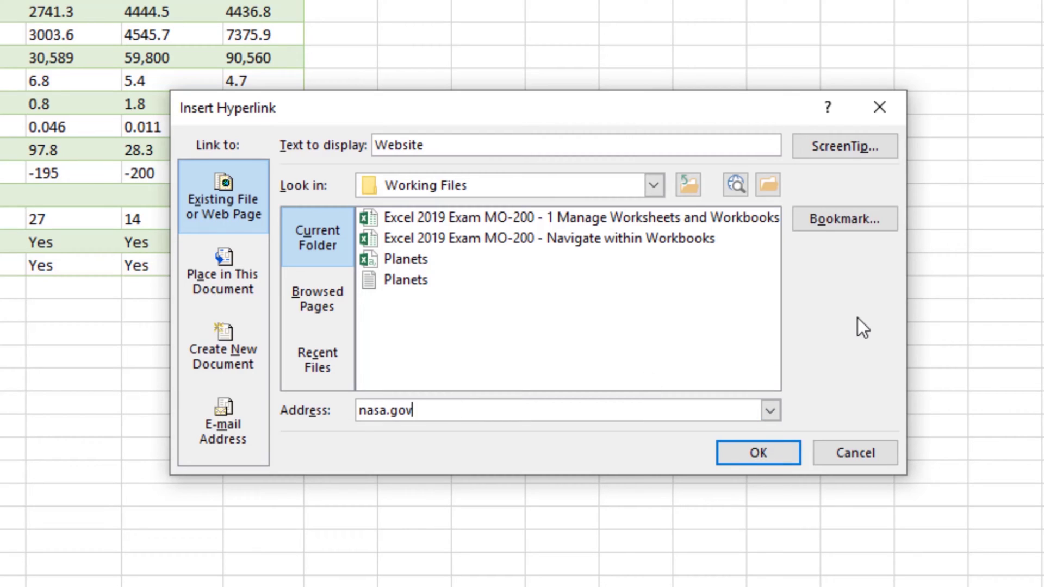
Review the ScreenTip, place-in-document and e-mail link options, and insert the hyperlink as a link to the nasa.gov web page
click(848, 154)
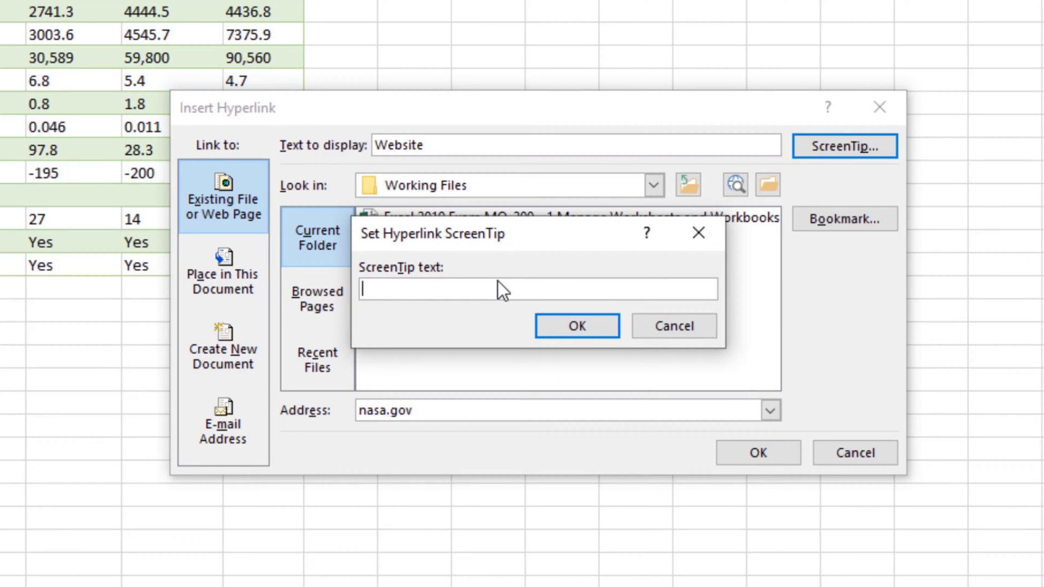
click(687, 325)
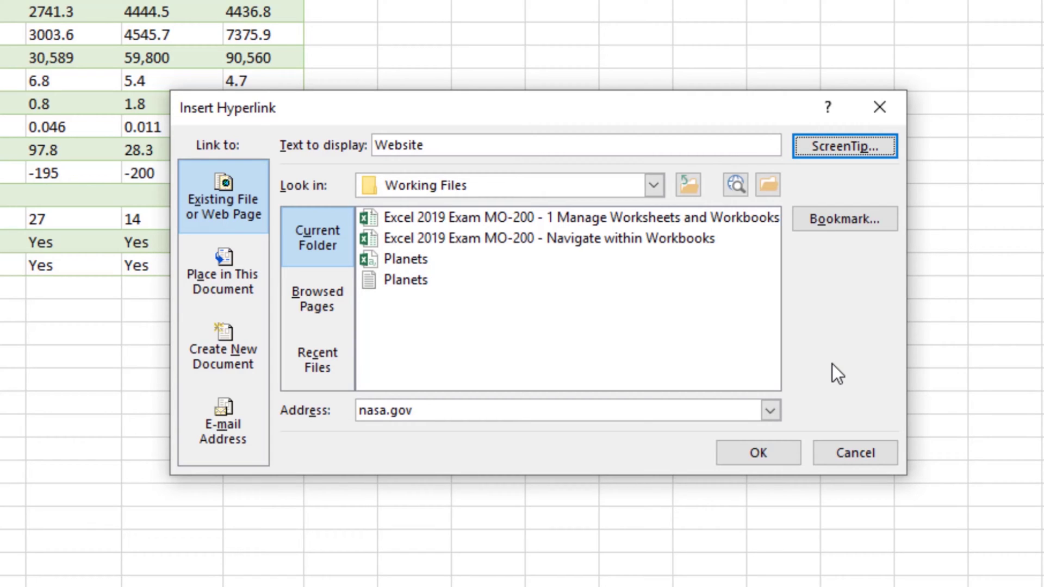
click(214, 290)
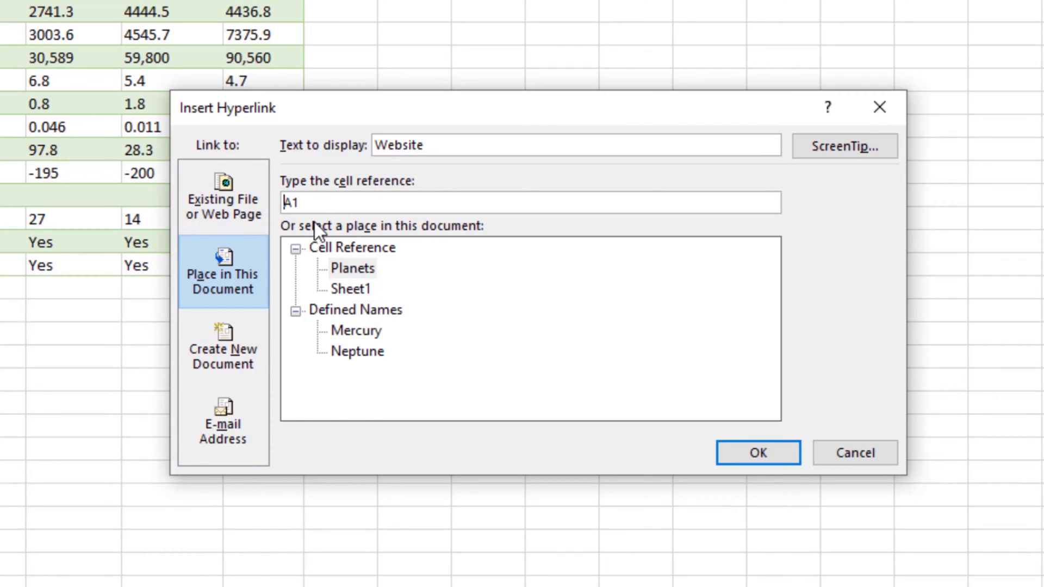
click(243, 444)
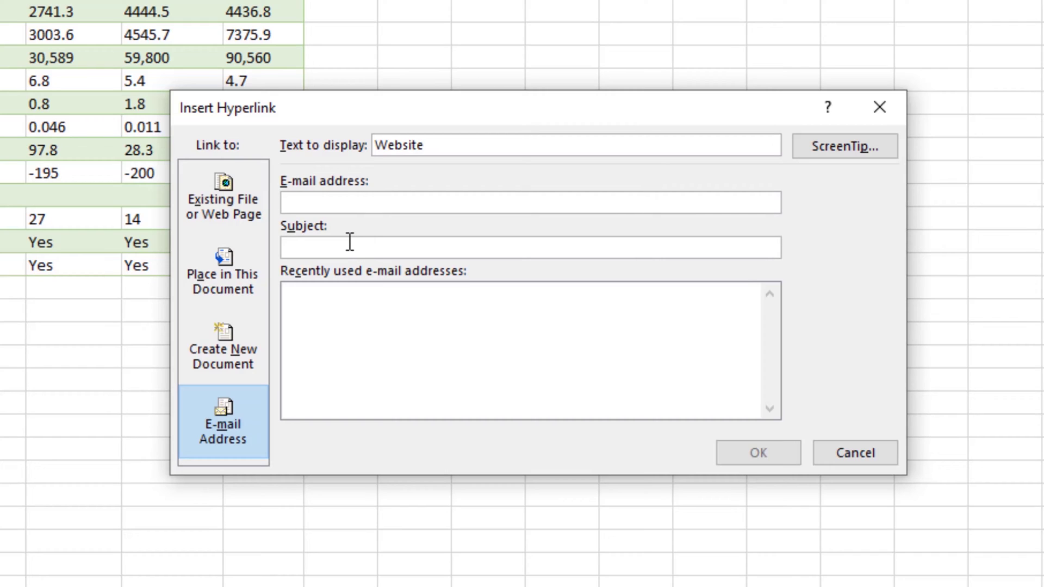
click(237, 208)
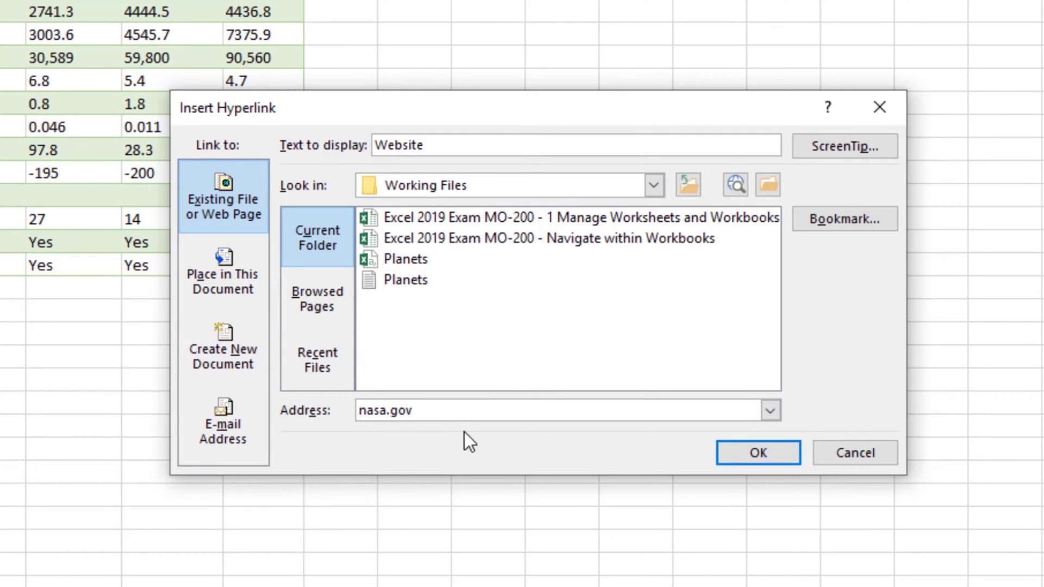
click(792, 463)
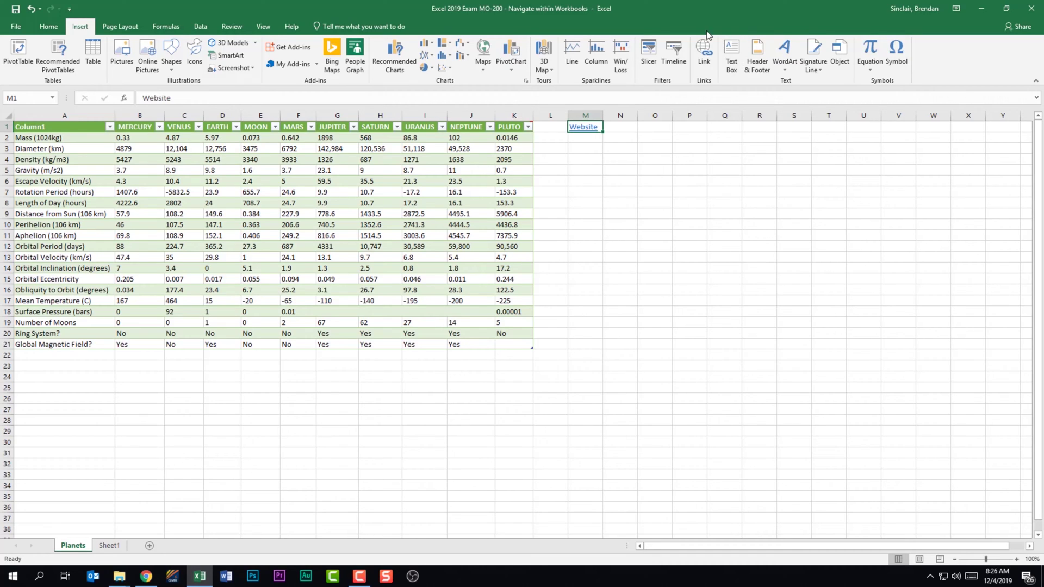
Remove the hyperlink from cell M1 of the Planets sheet
right_click(597, 132)
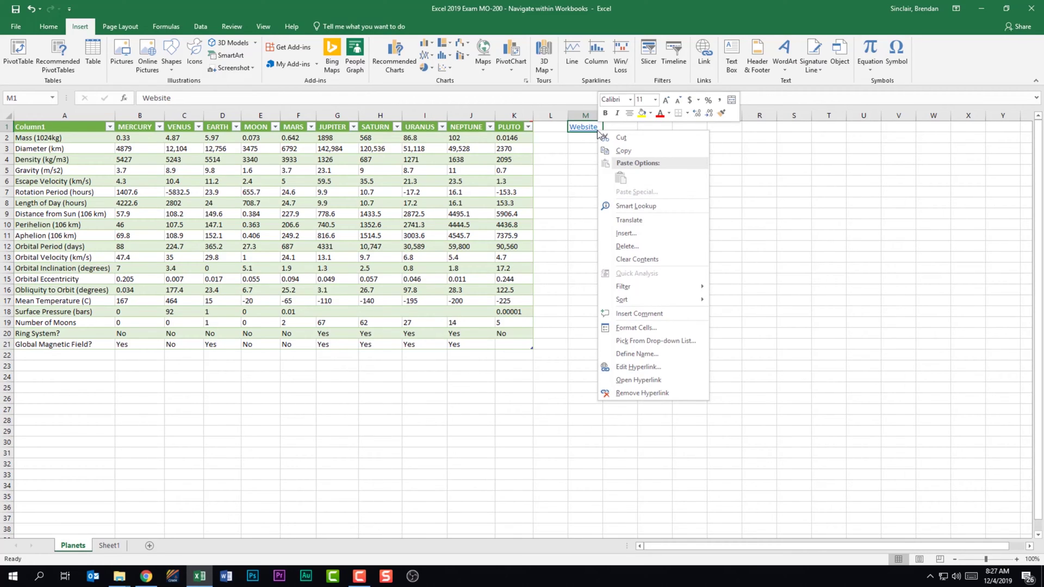
click(680, 392)
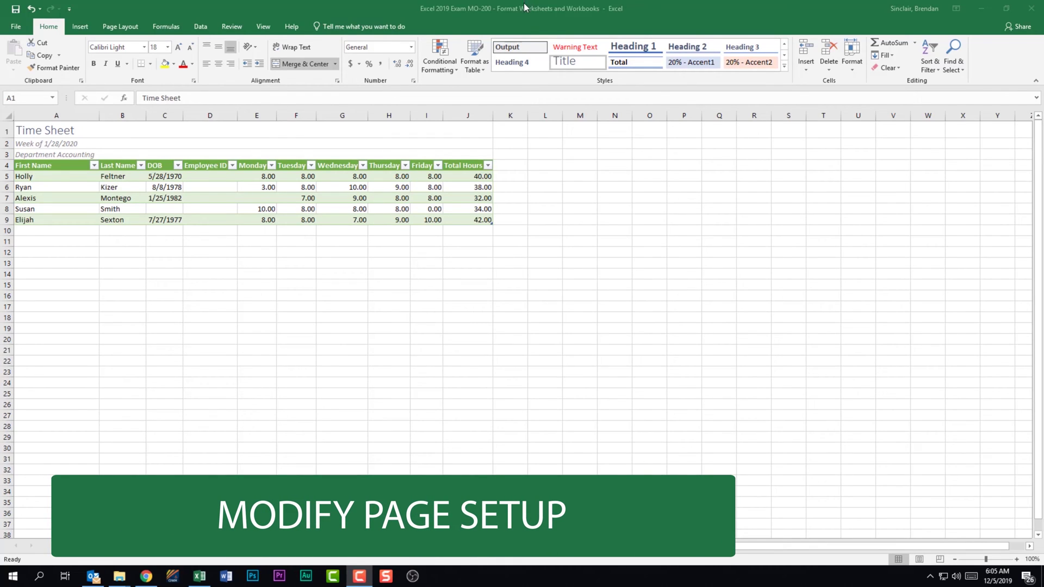
Examine the preset margins and the custom margin and page-centering settings for the Time Sheet without changing them
click(133, 31)
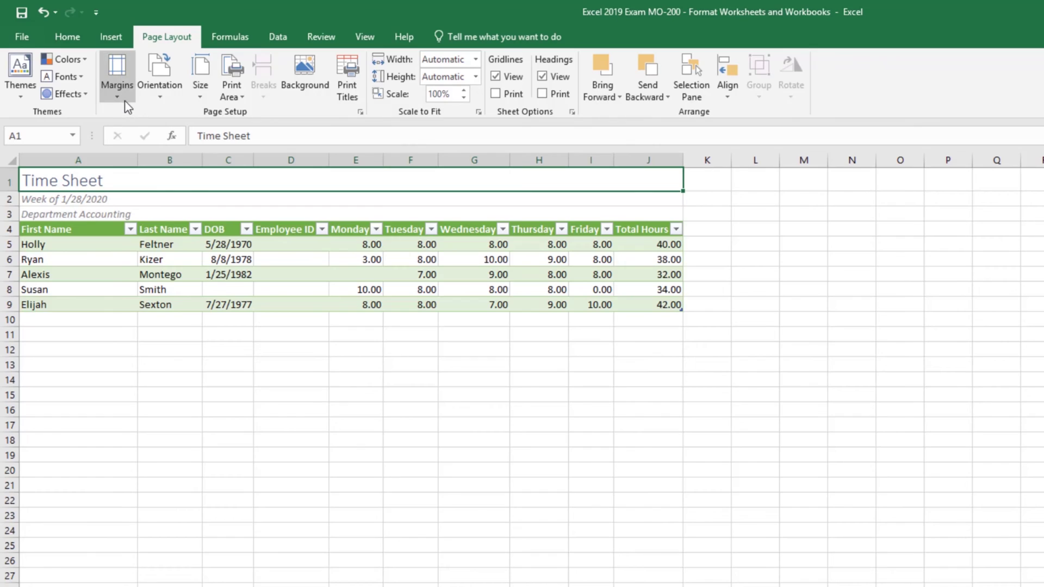
click(124, 100)
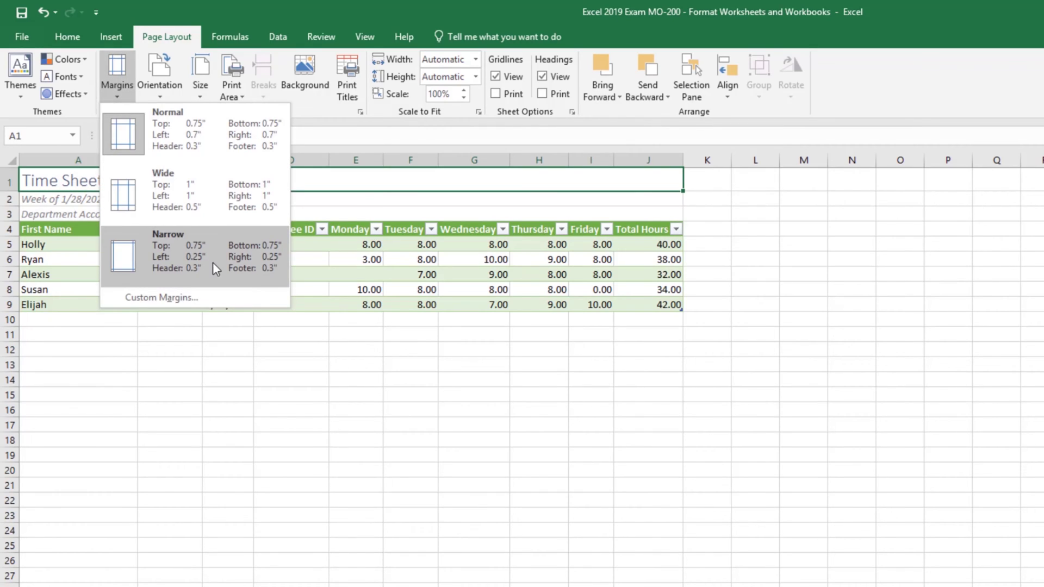
click(207, 298)
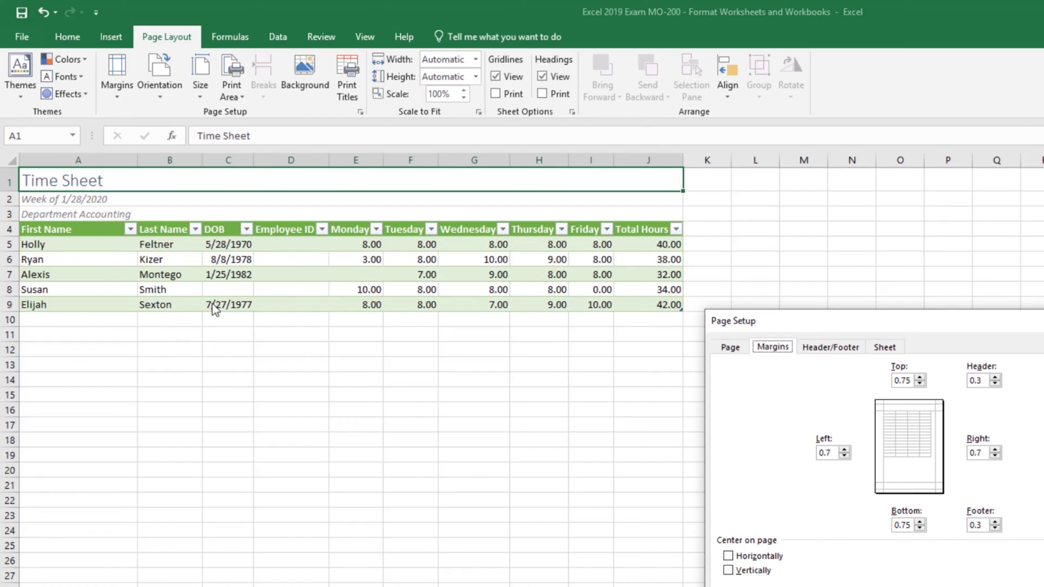
drag(906, 327, 379, 191)
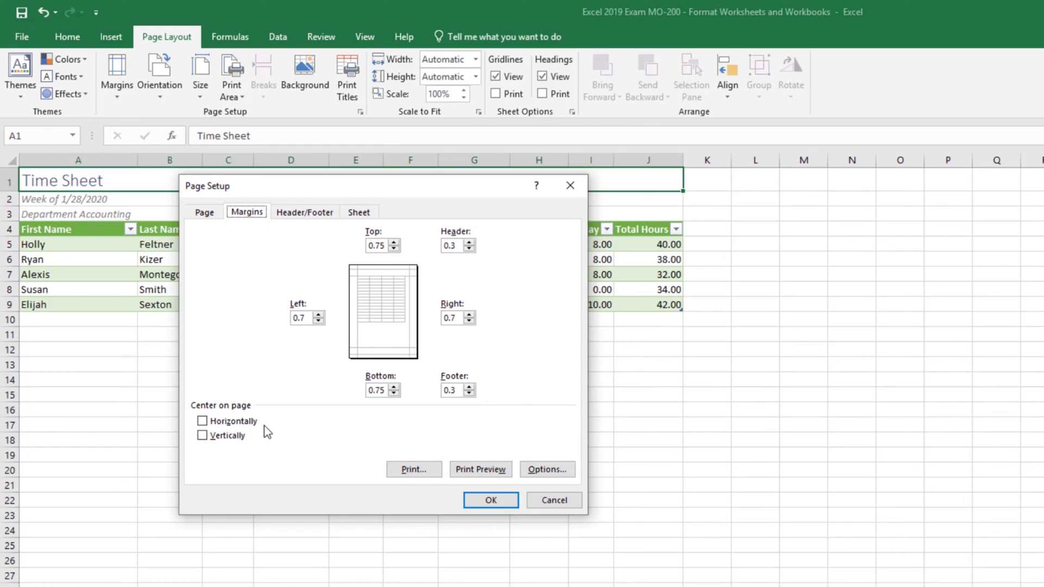
click(552, 504)
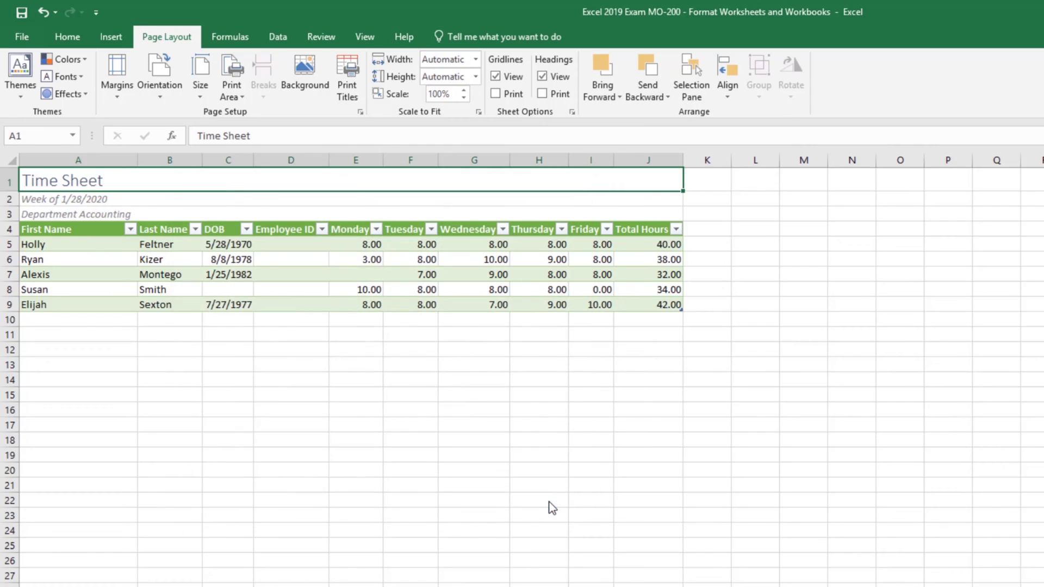
Look over the page orientation choices and the list of paper sizes for the Time Sheet
click(173, 96)
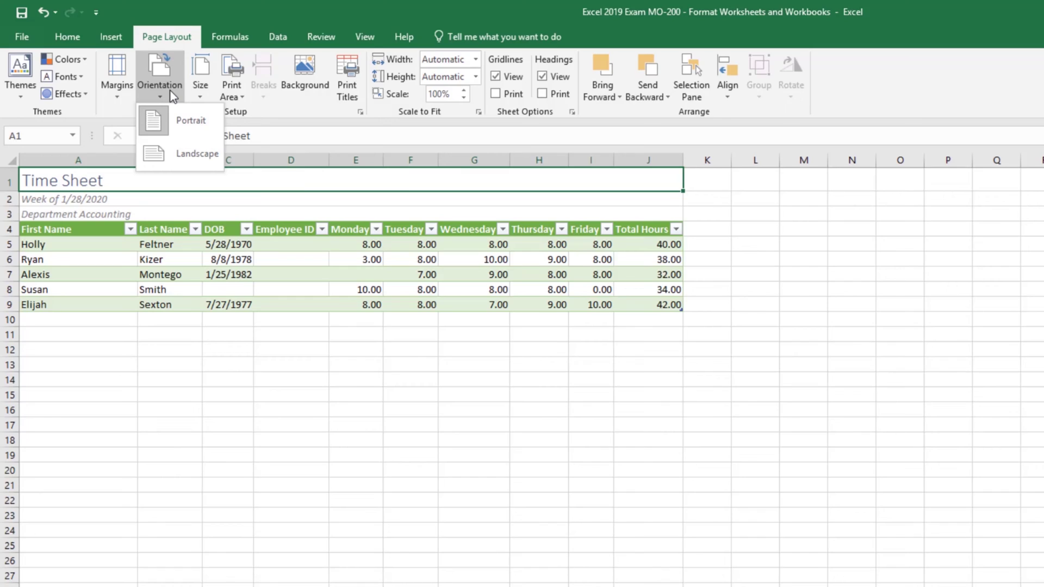
click(172, 97)
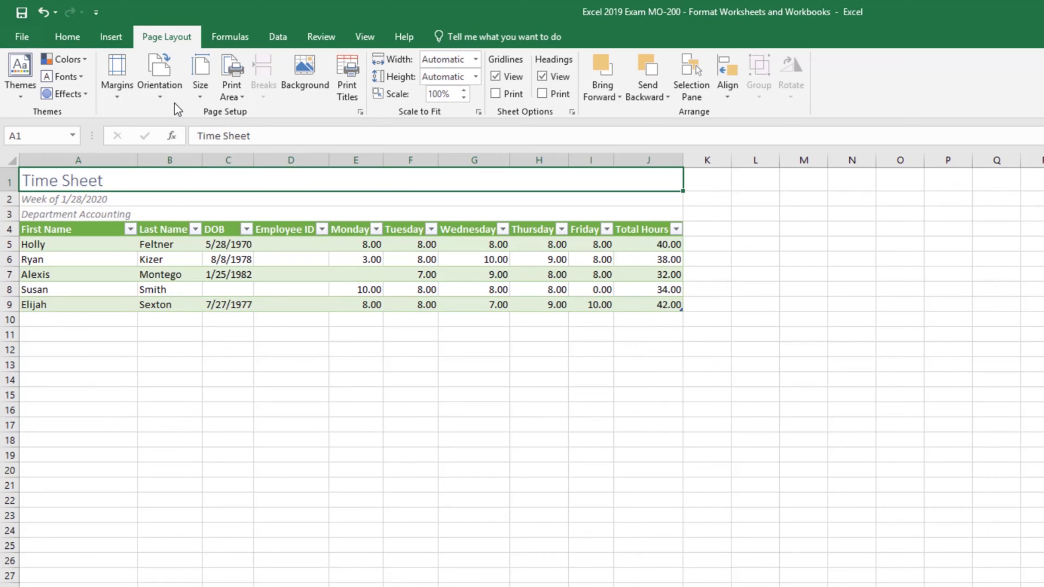
click(204, 96)
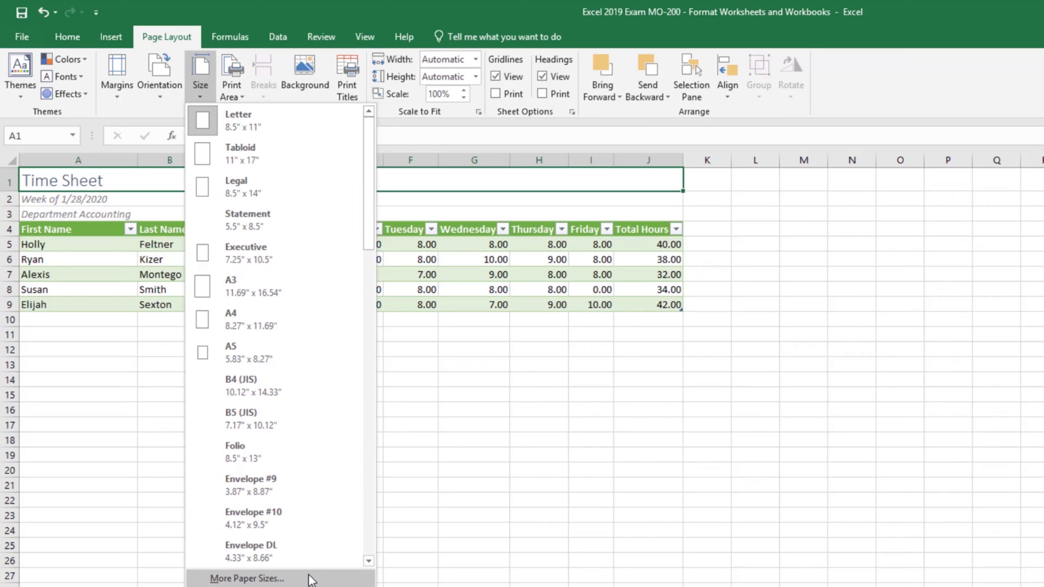
click(360, 119)
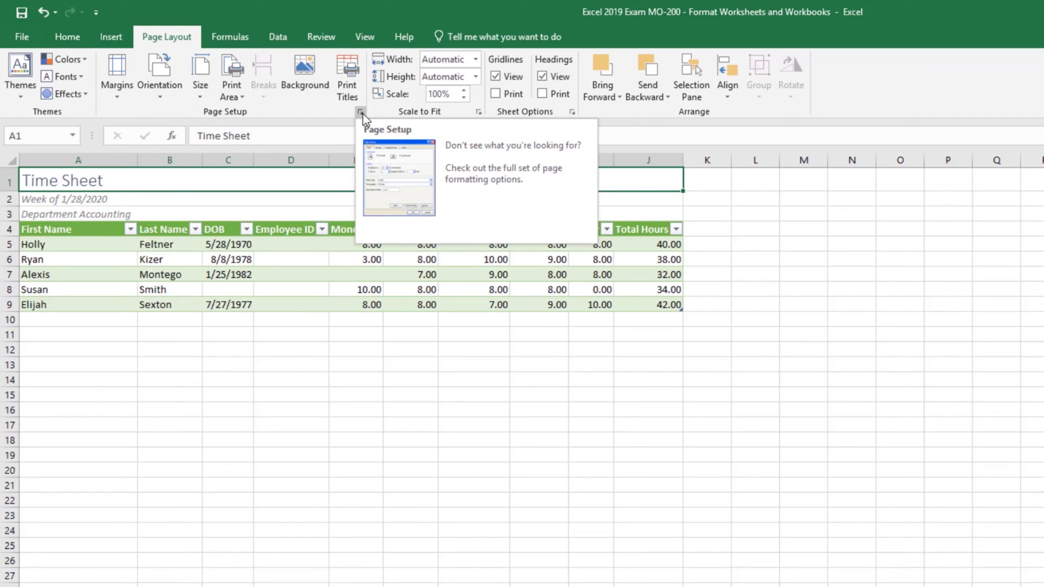
Review the page, margin and header/footer settings in the full Page Setup dialog, leaving them as they are
click(361, 113)
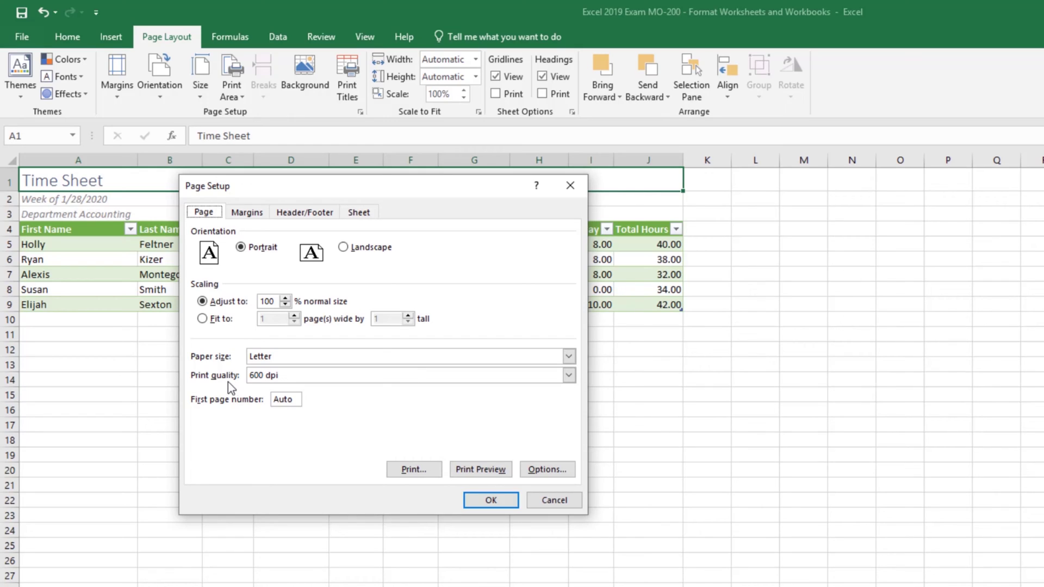
click(247, 213)
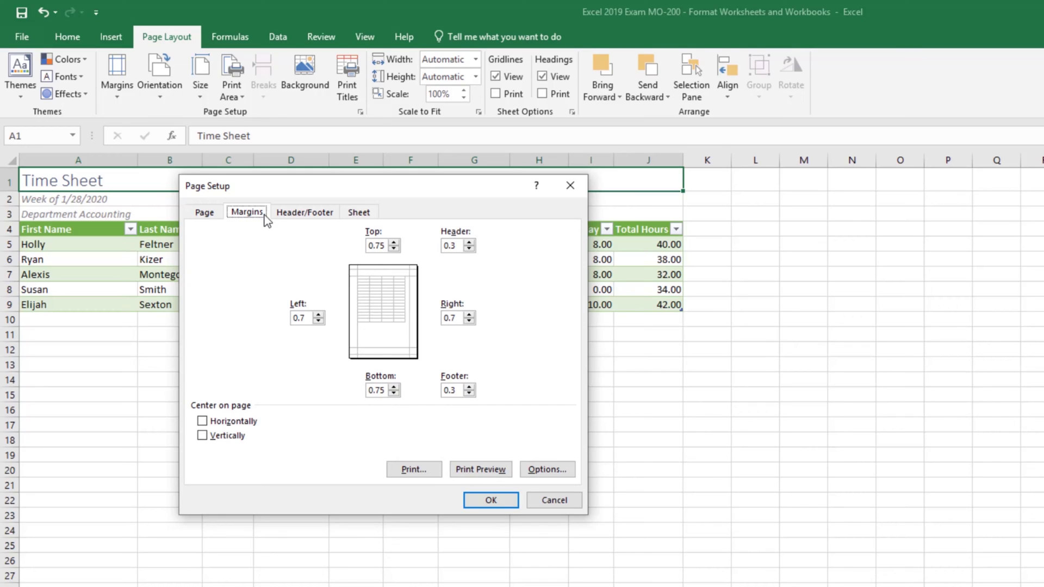
click(293, 220)
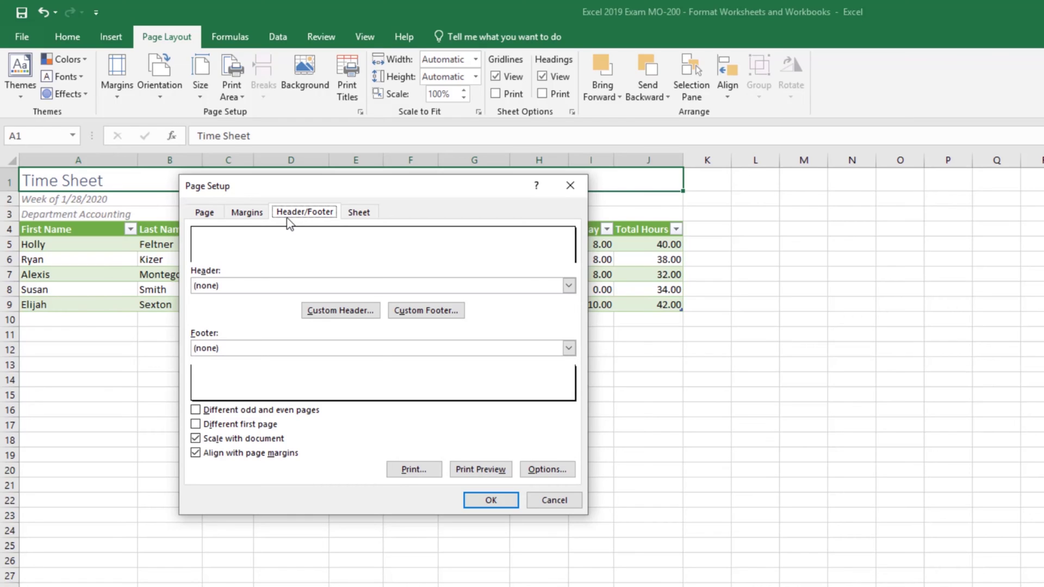
click(558, 507)
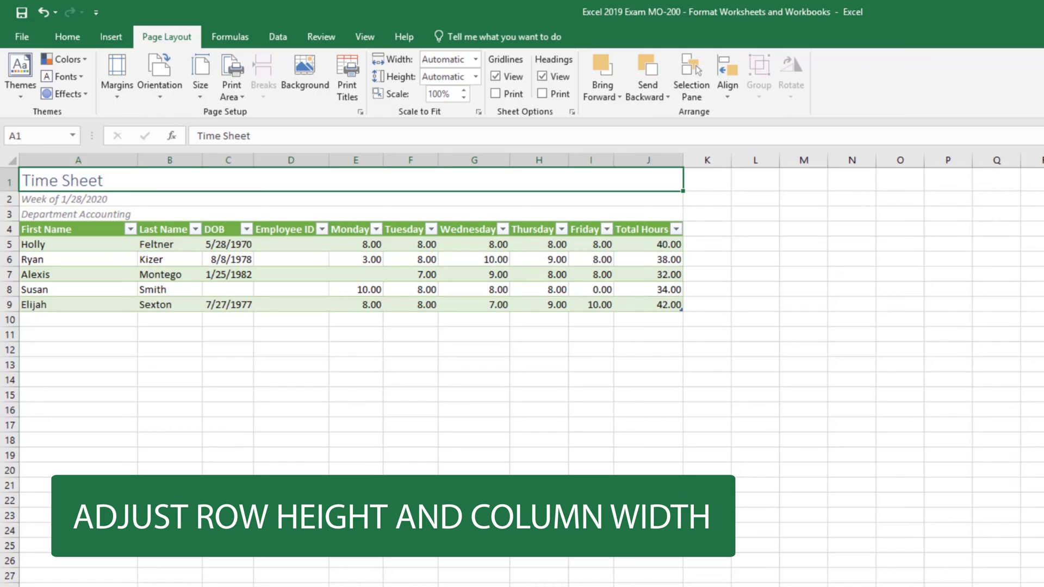
Narrow the DOB column until its dates no longer fit, and autofit it to its contents
drag(253, 160, 232, 173)
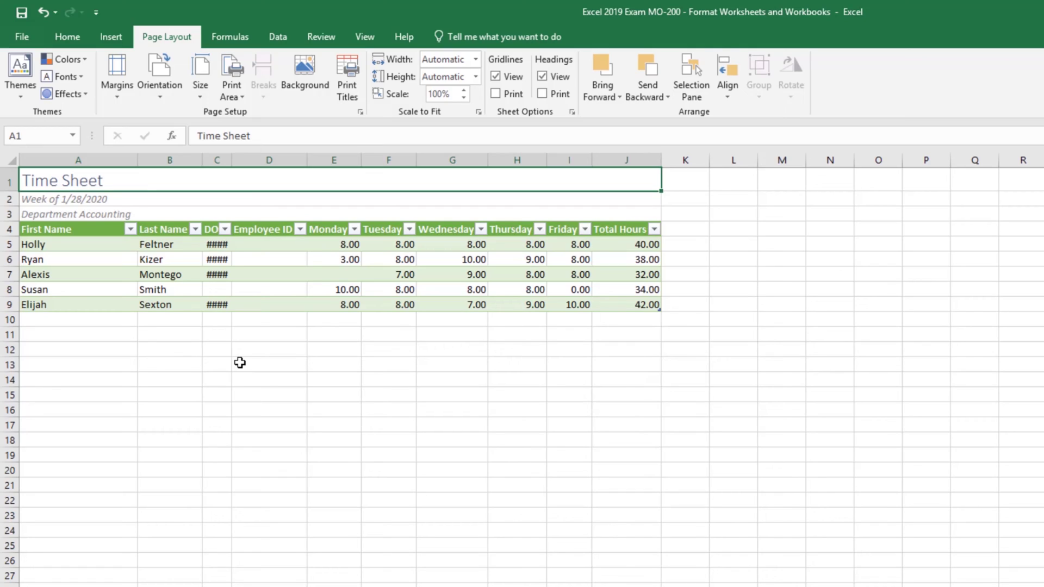
double_click(230, 161)
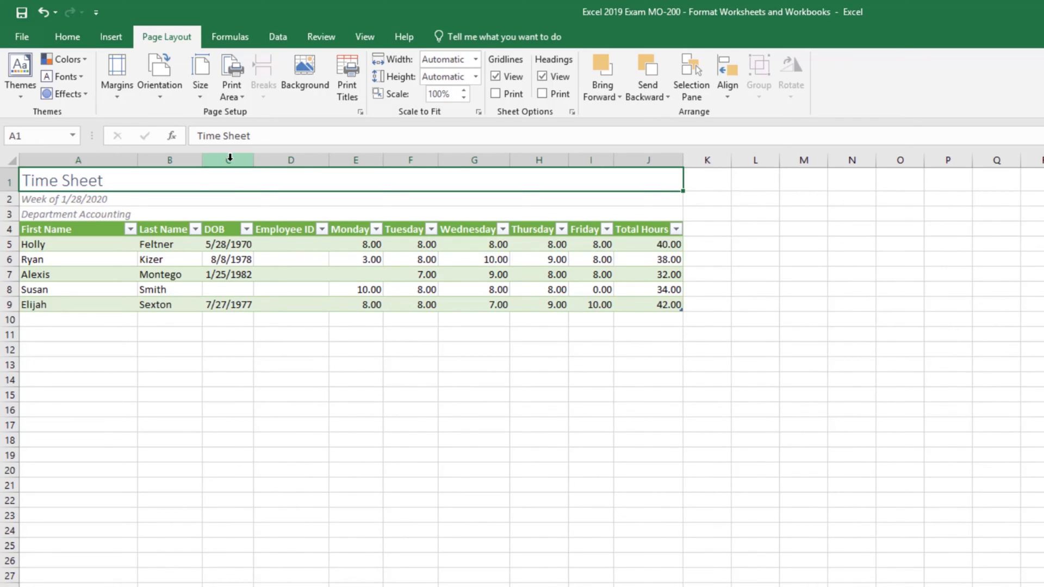
Widen the DOB column to nearly twice its width and make row 5 more than three times as tall
drag(253, 159, 291, 158)
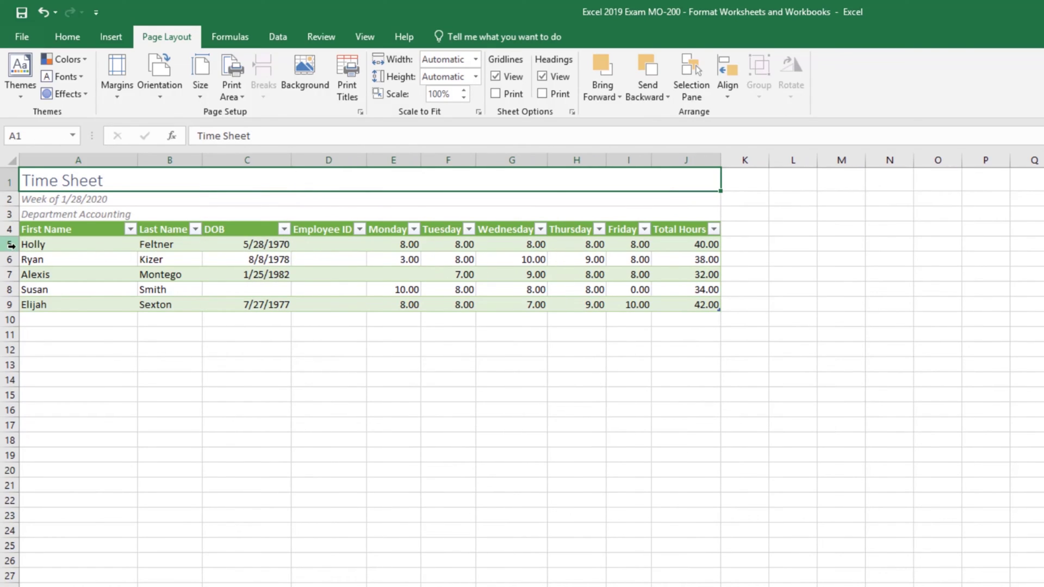
drag(11, 251, 11, 291)
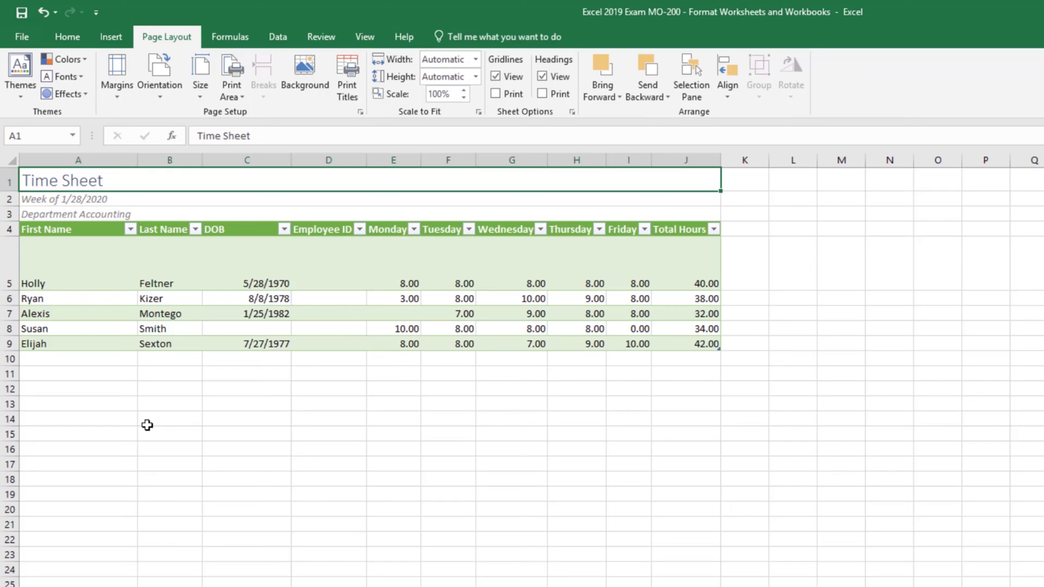
click(130, 271)
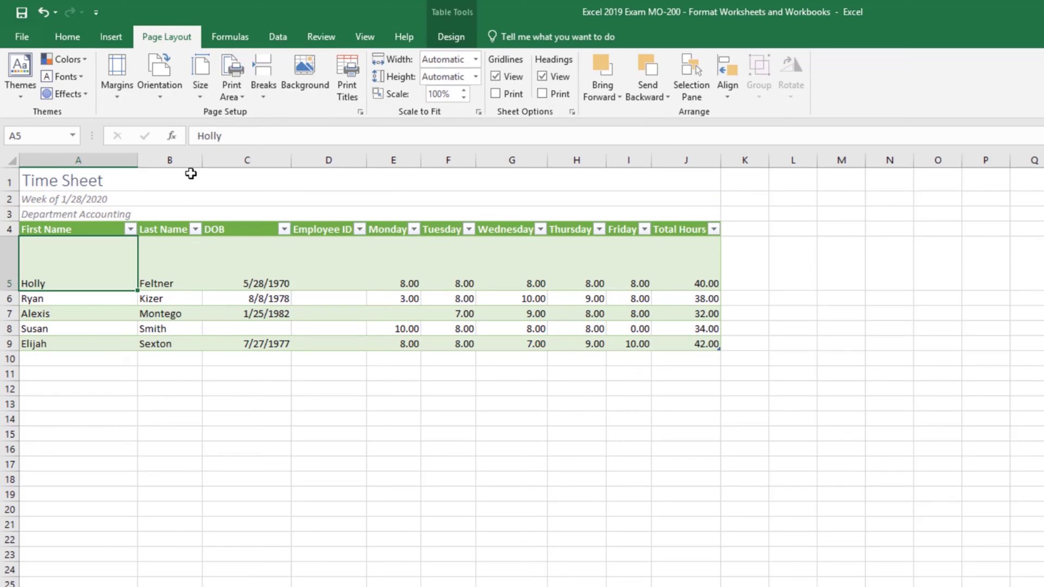
Set the width of the Last Name column (column B) to exactly 15
right_click(194, 159)
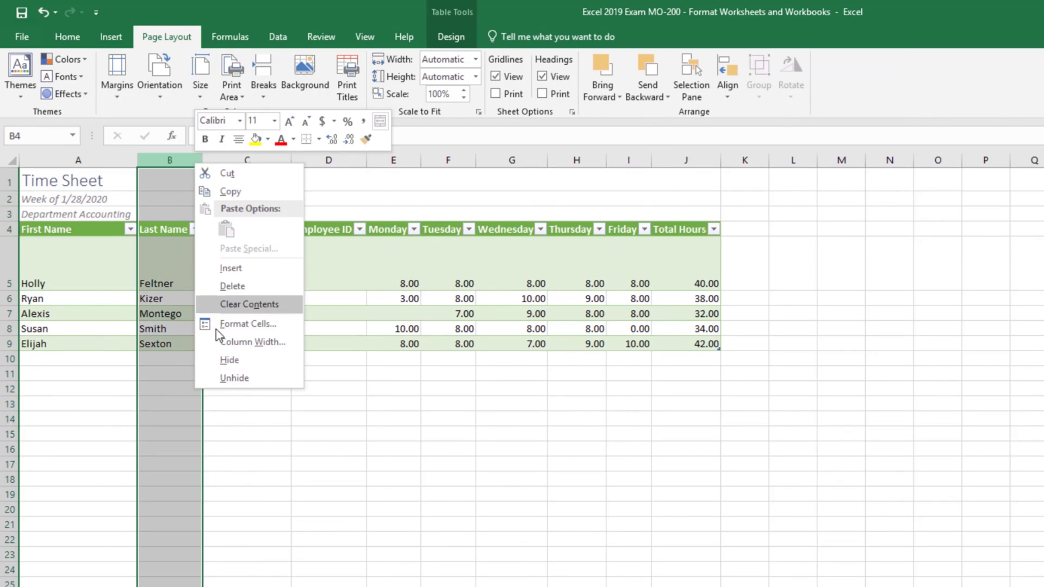
click(270, 343)
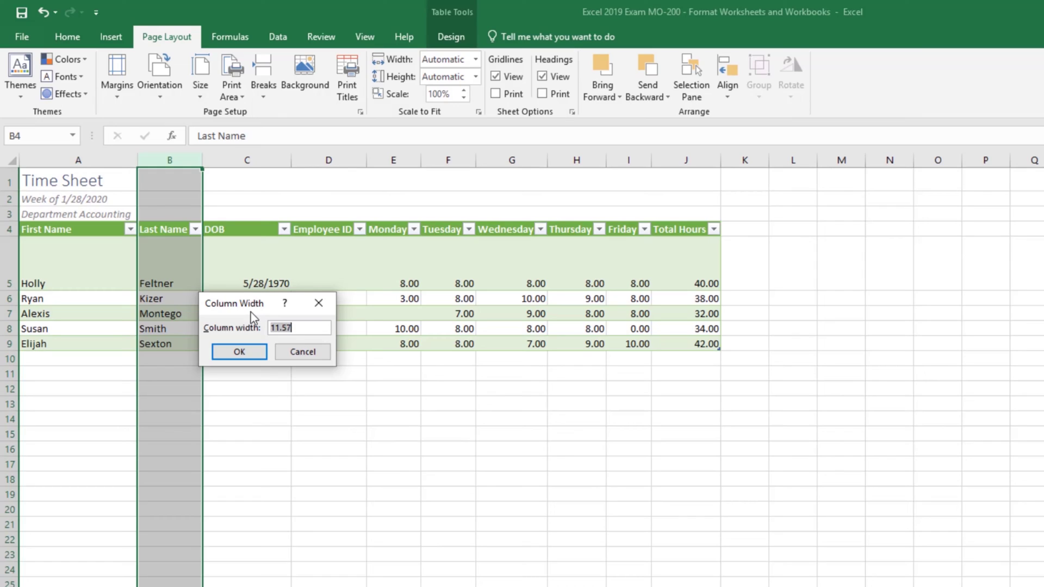
text(15)
key(Return)
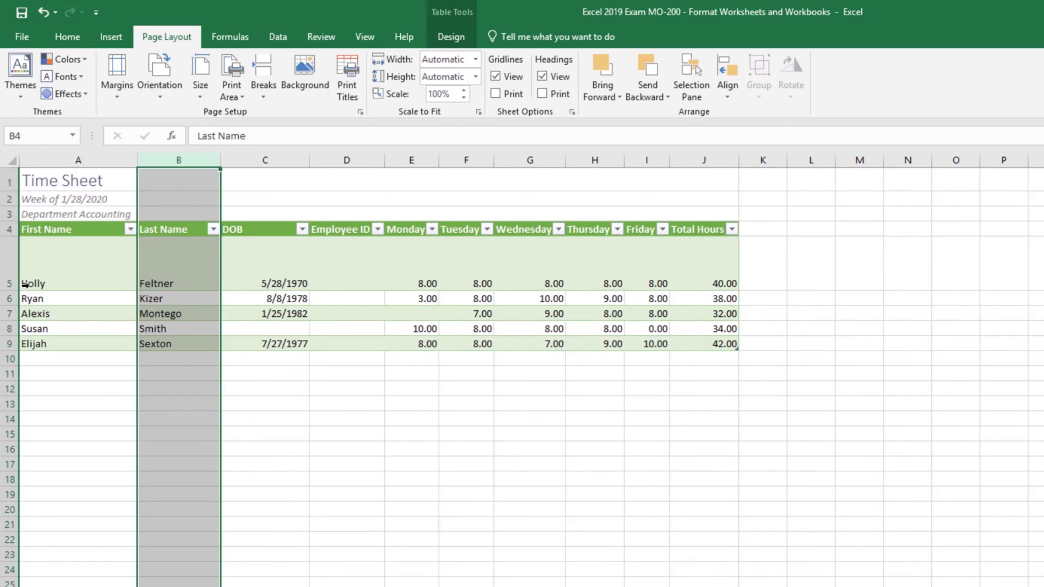
click(2, 259)
right_click(2, 259)
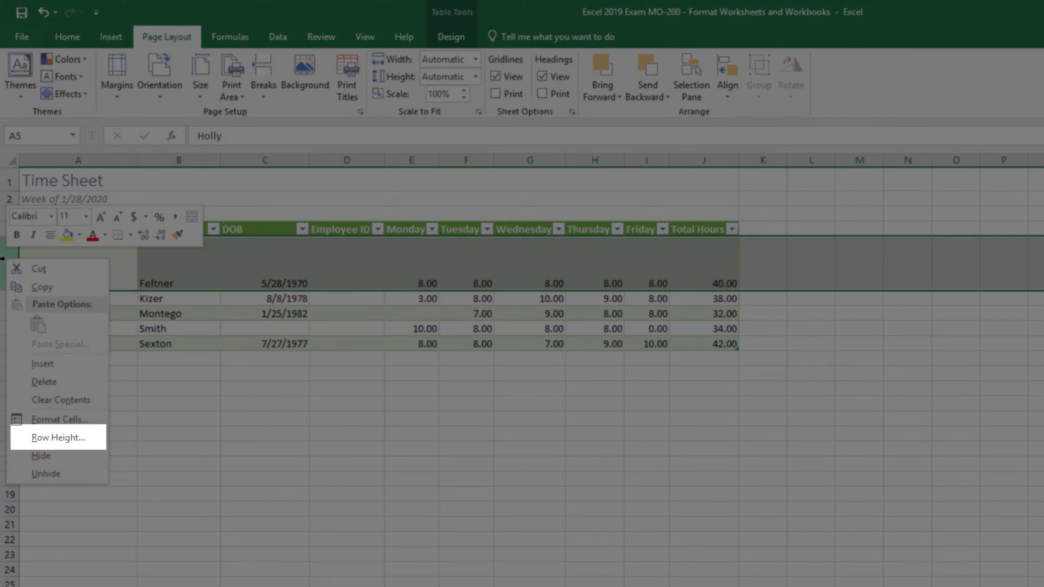
key(Escape)
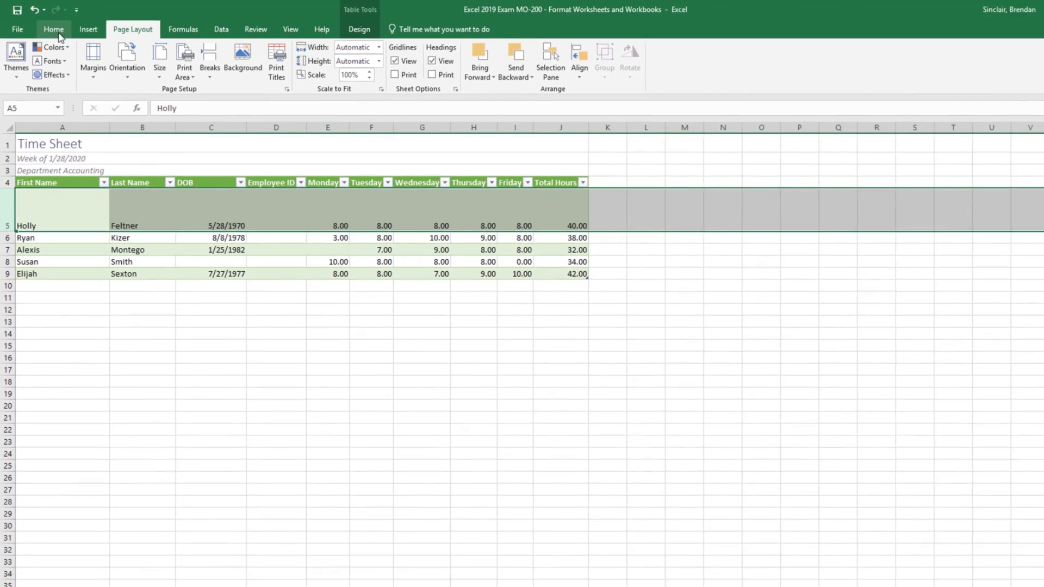
click(72, 41)
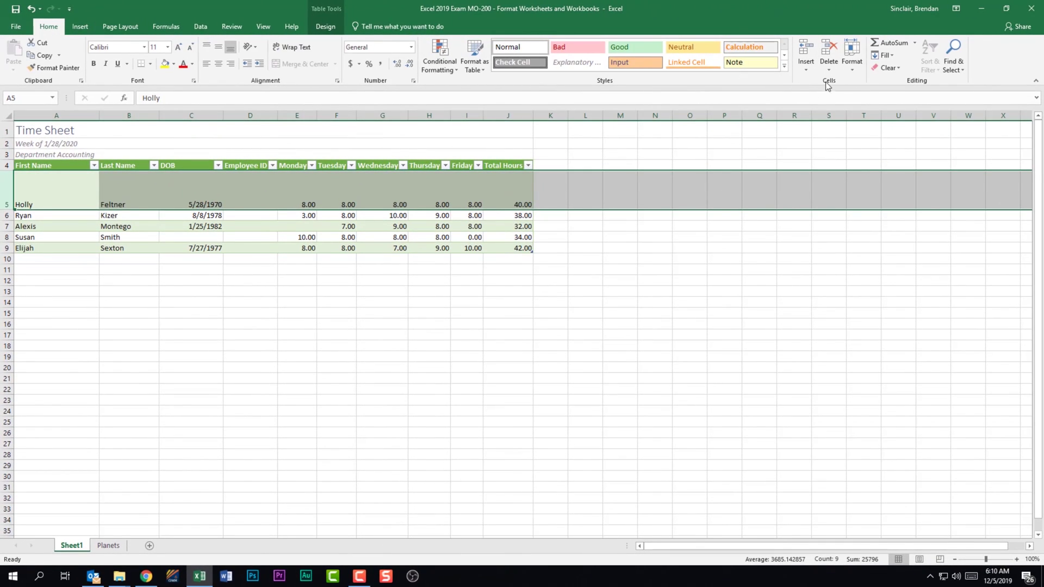
click(853, 69)
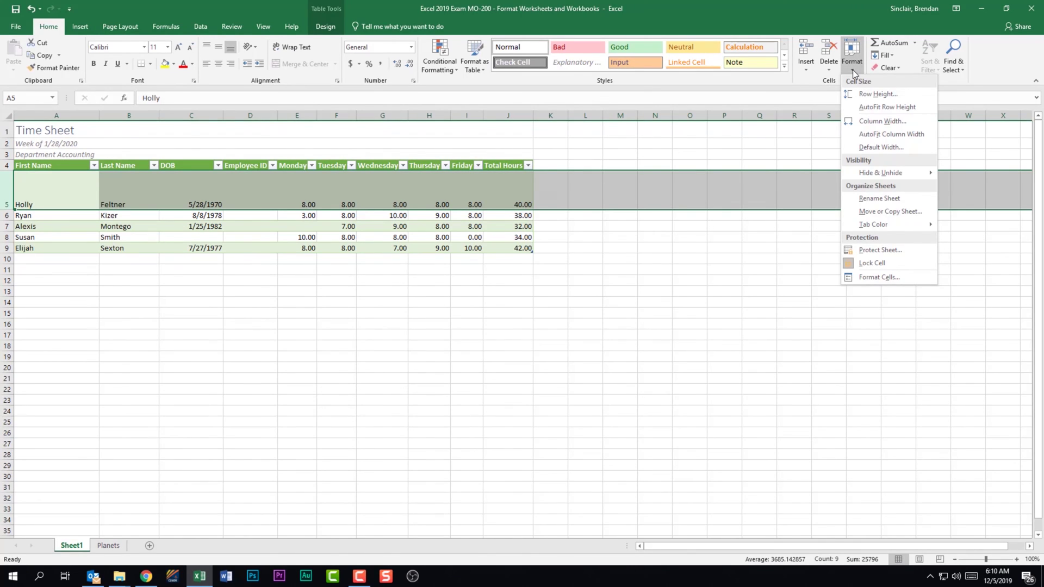
click(854, 73)
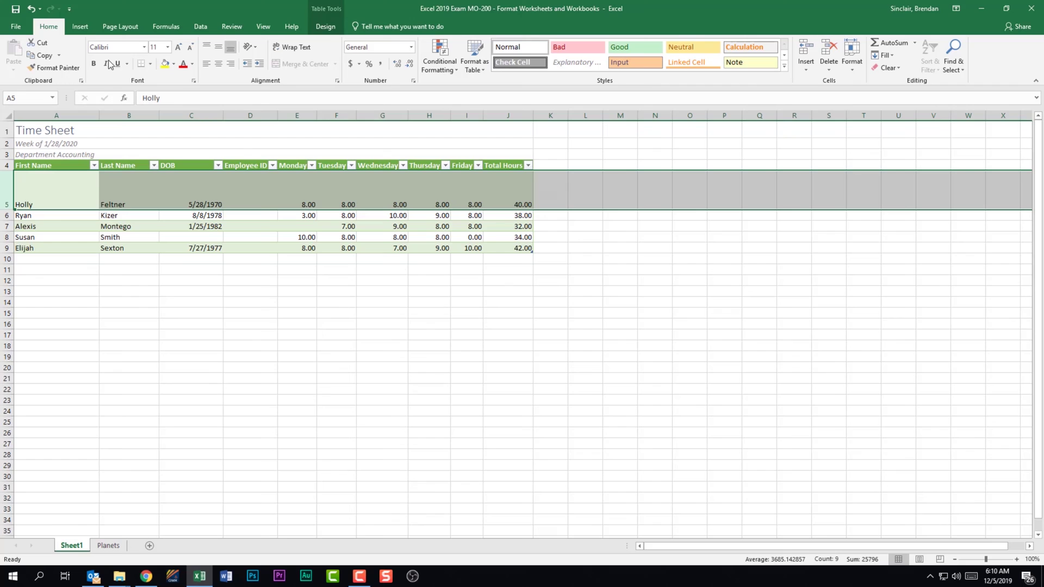
Add a footer to Sheet1 with the file name in the center section and the author's first name in the left section
click(86, 28)
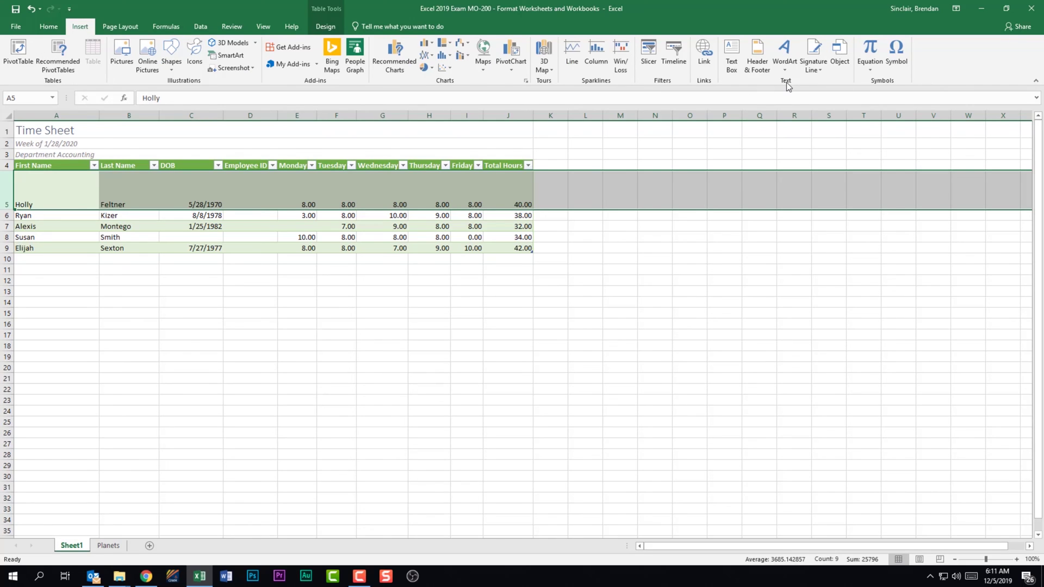
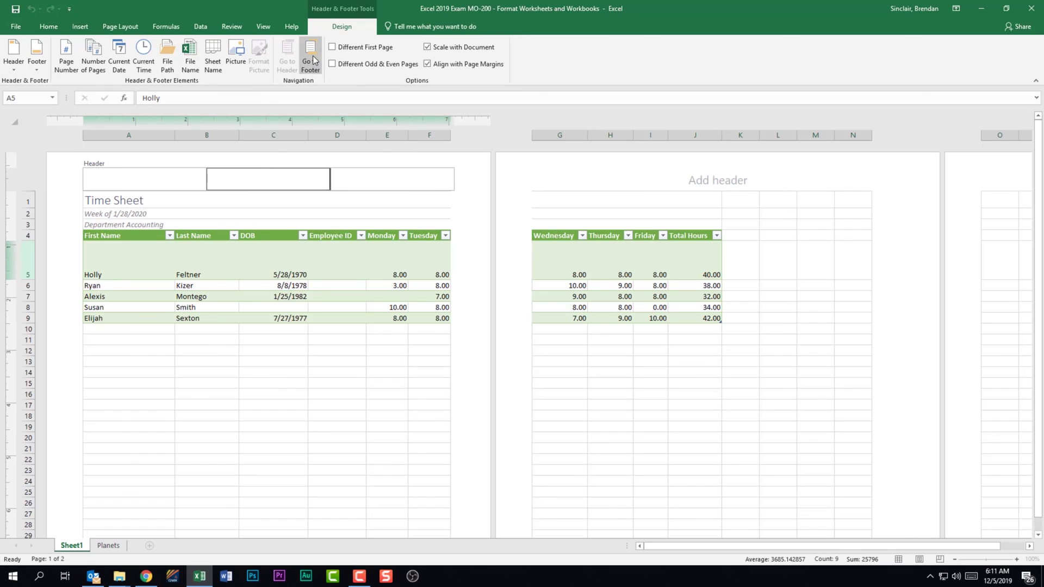
click(312, 58)
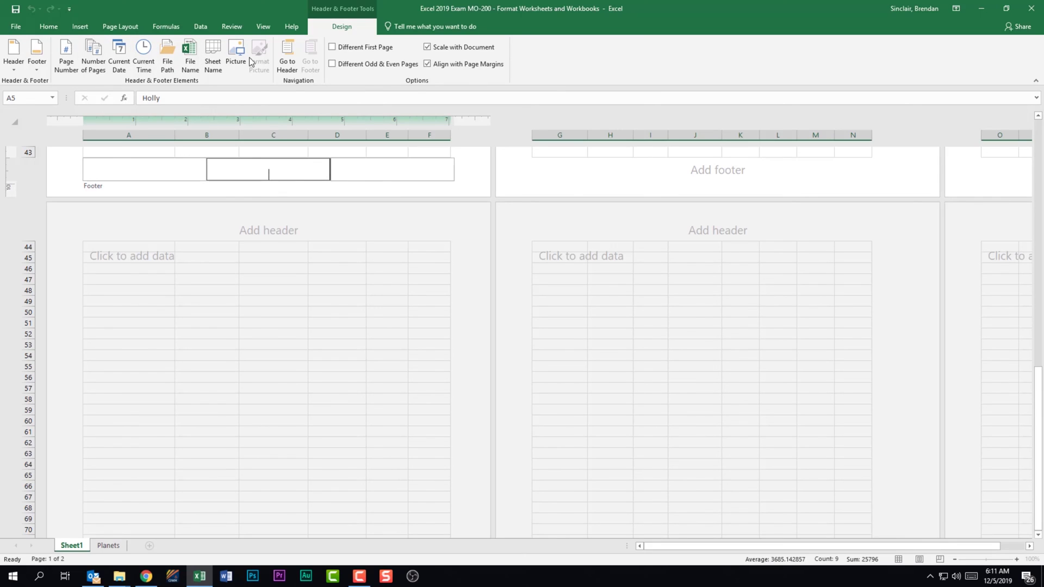
click(195, 67)
click(140, 175)
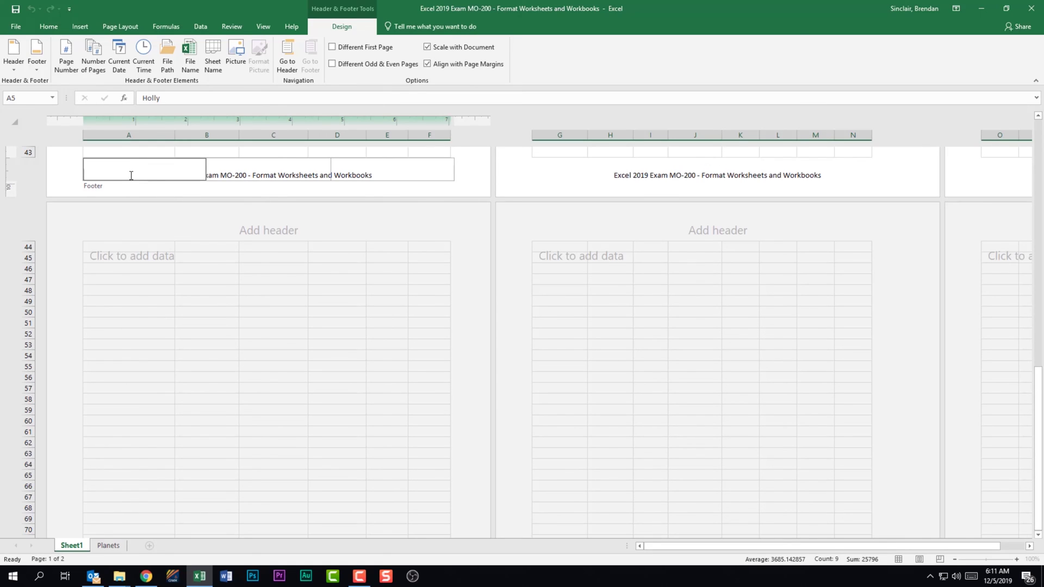
text(Brendan)
Apply the preset header that combines the author's name, page number and date
click(15, 66)
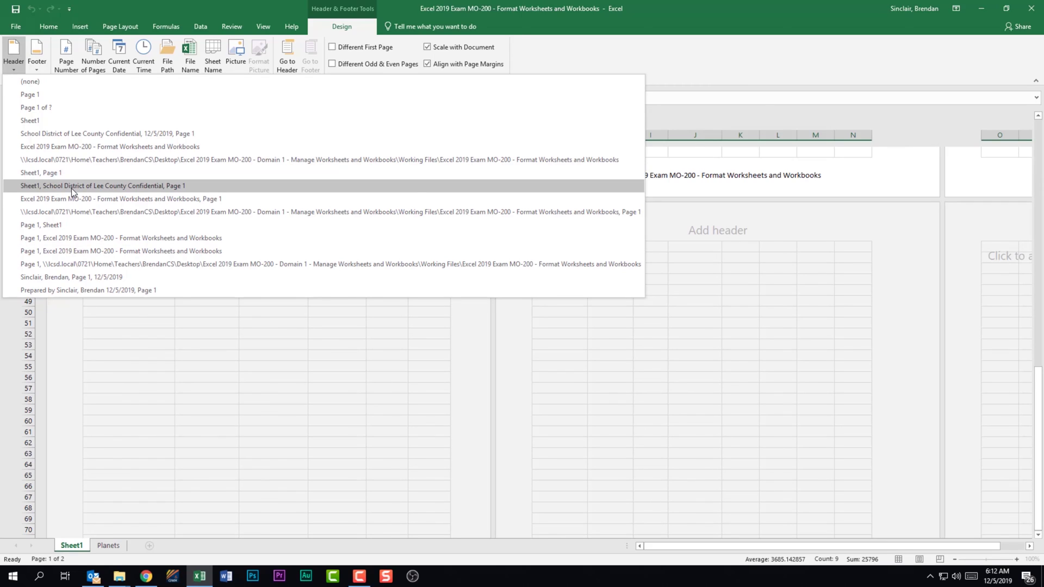
click(173, 276)
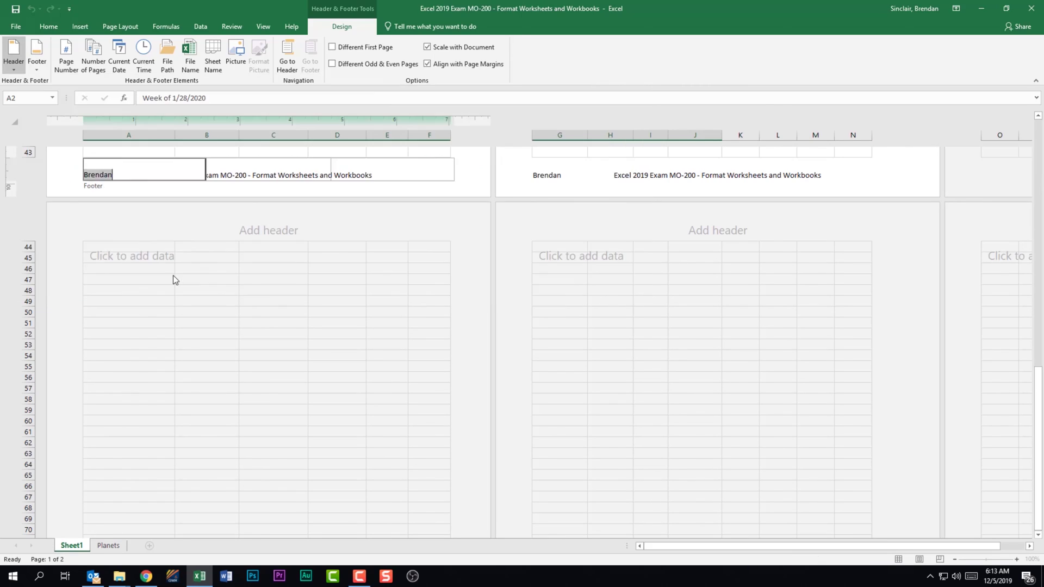
key(Escape)
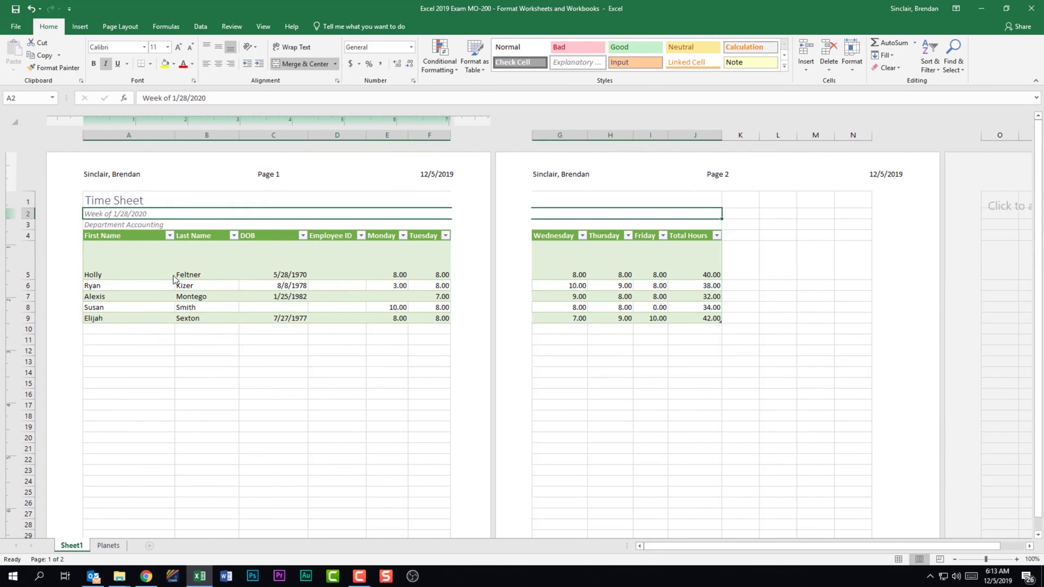
Open the left section of the page 1 header for editing and bring up the header and footer design options
click(133, 182)
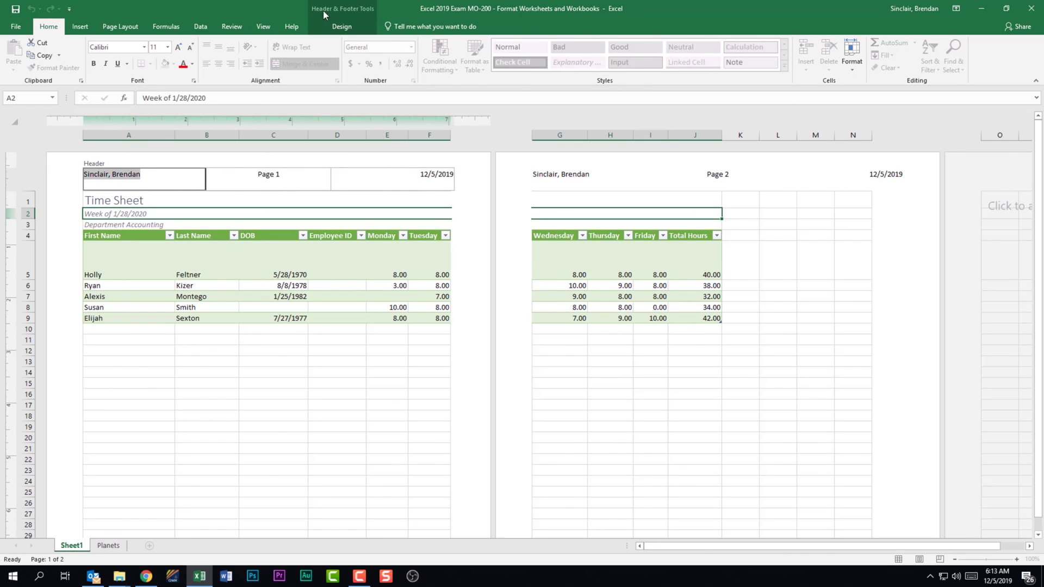
click(349, 27)
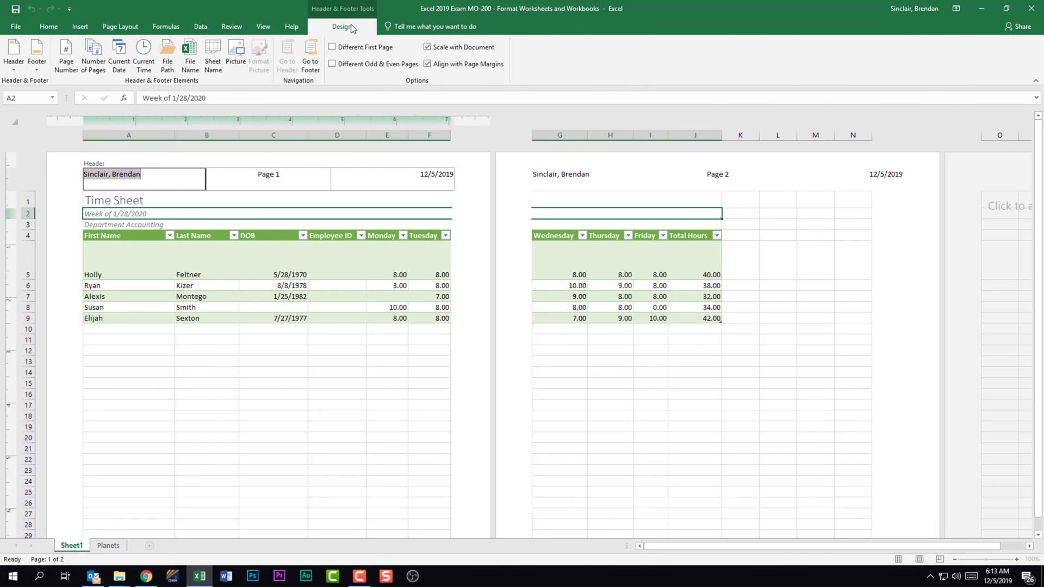